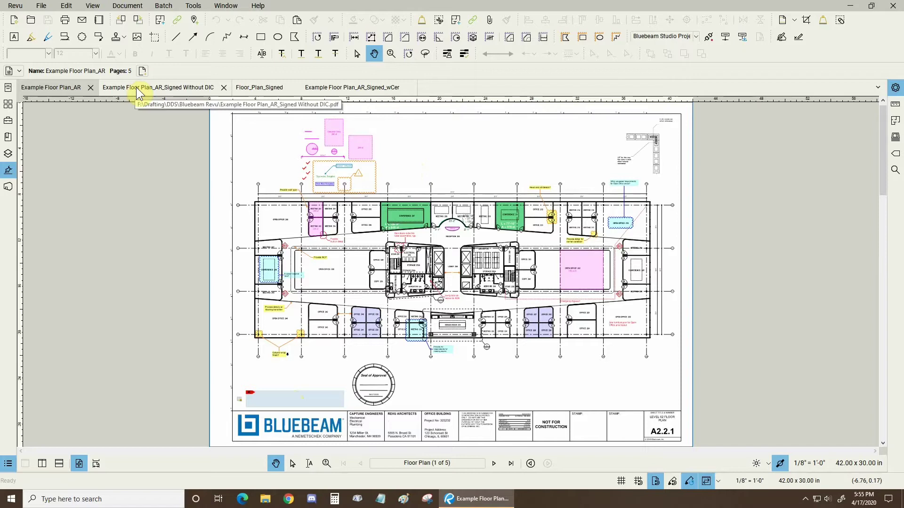
On the Signed Without DIC floor plan, open the Signatures panel and validate its signatures
click(137, 86)
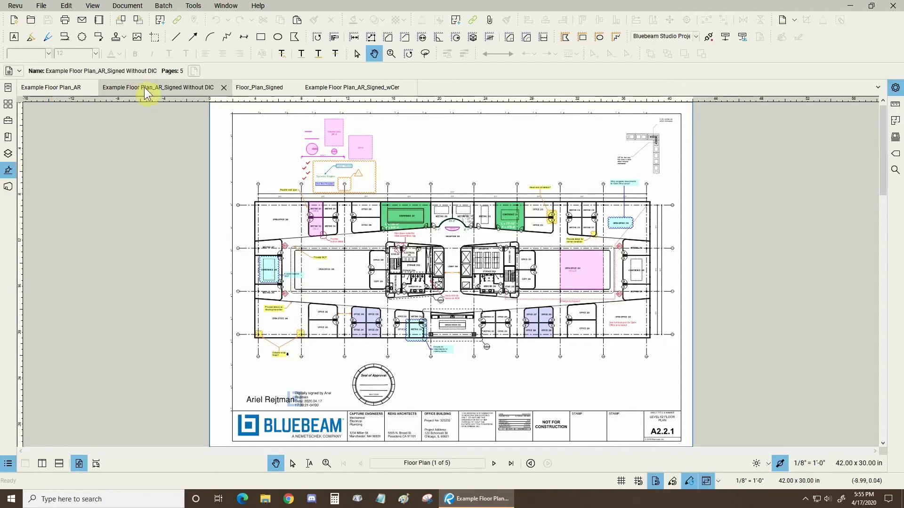
click(8, 171)
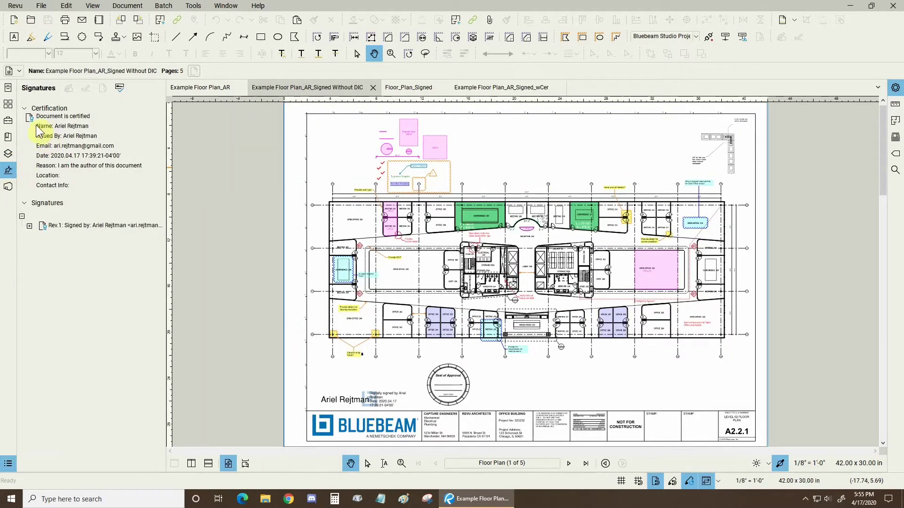
click(192, 7)
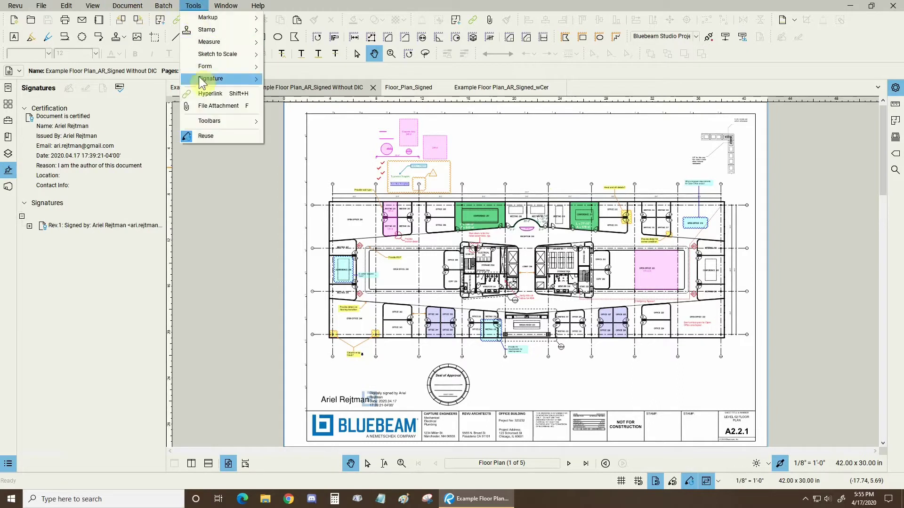
mouse_move(217, 84)
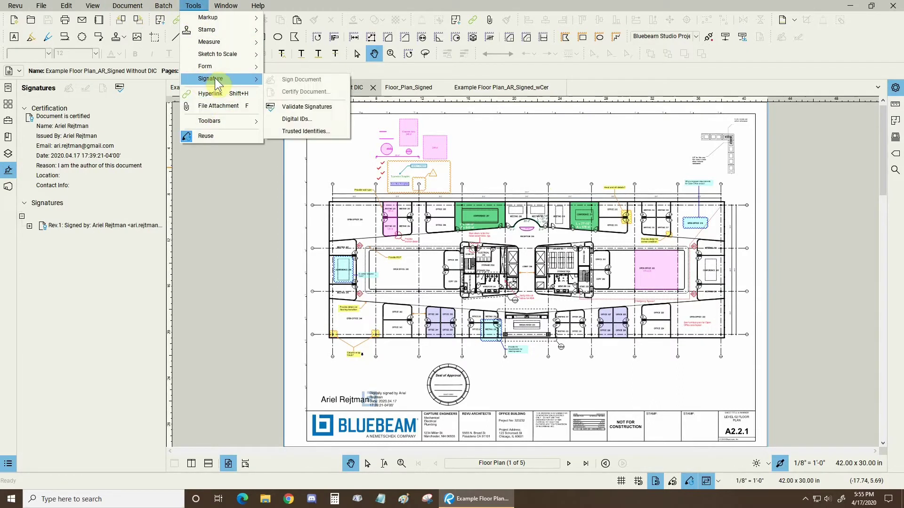
click(299, 108)
Expand the Rev.1 signature's certification details
click(29, 226)
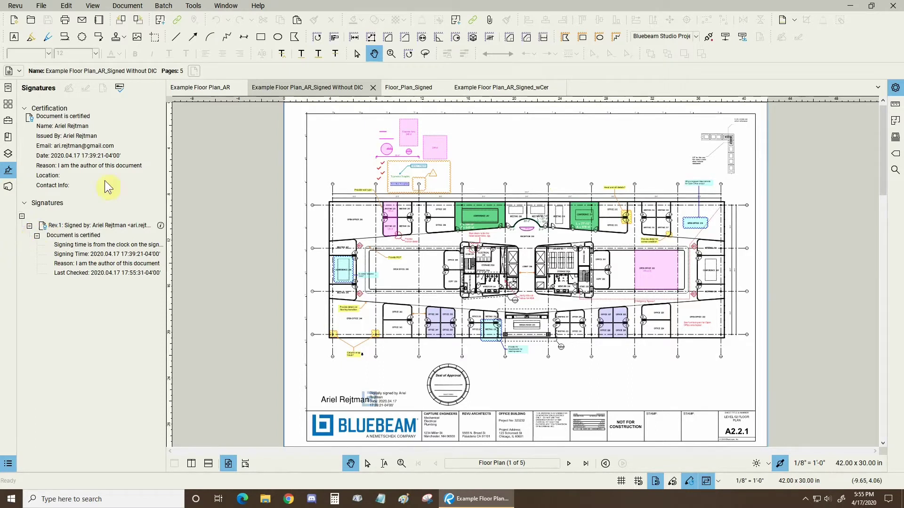
click(197, 9)
mouse_move(205, 83)
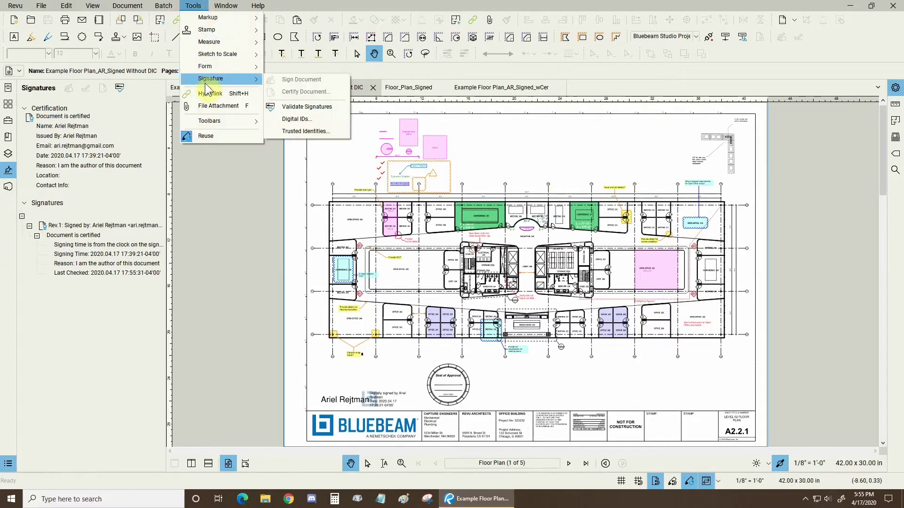
Look through the three trusted identities, close the list, and switch to Floor_Plan_Signed
click(305, 131)
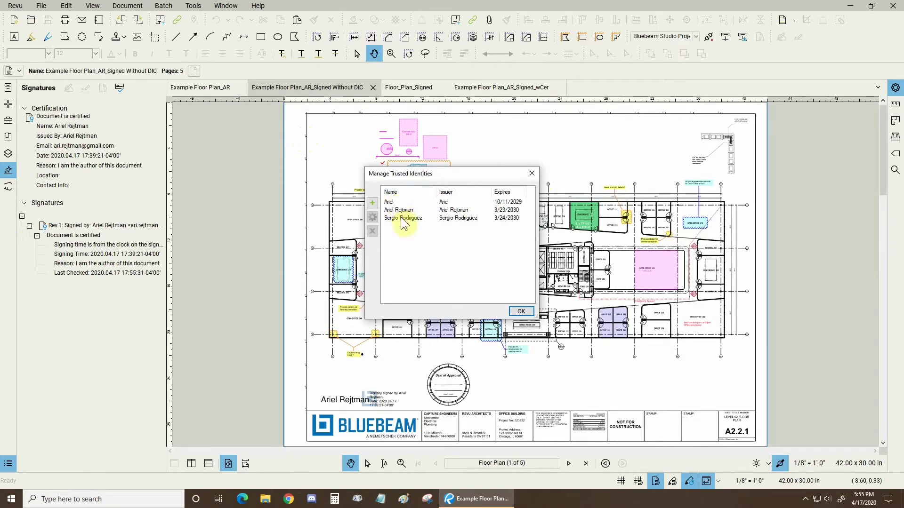
click(395, 203)
click(395, 210)
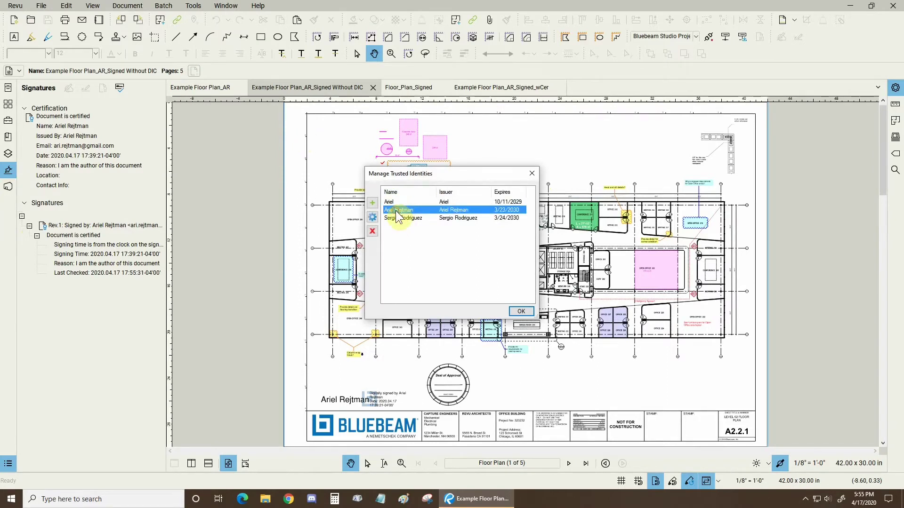
click(405, 218)
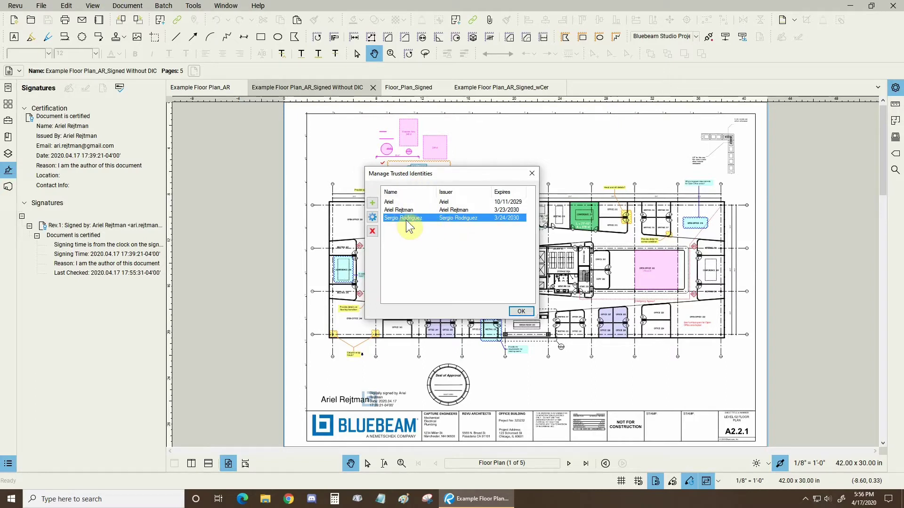
click(521, 311)
click(405, 90)
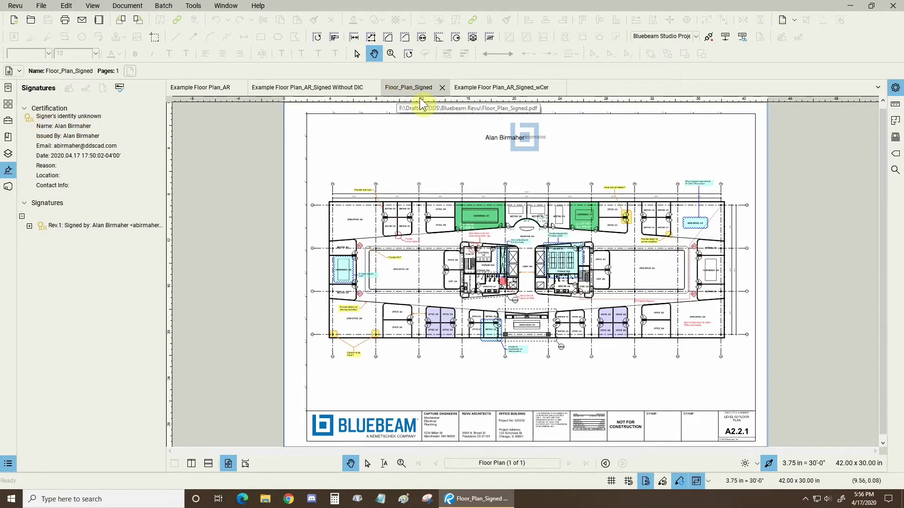
Zoom into the Floor_Plan_Signed signature stamp, fit the page, and expand its Rev.1 details
scroll(524, 131, up, 4)
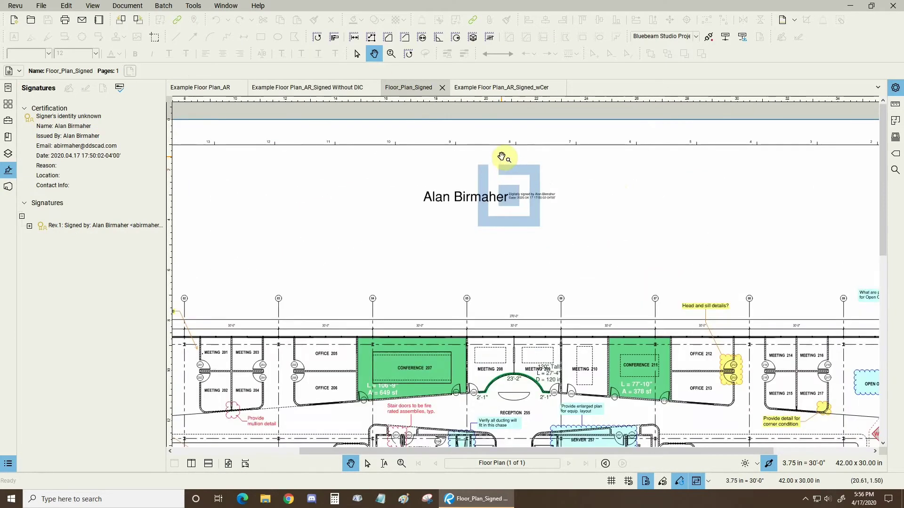
key(ctrl+0)
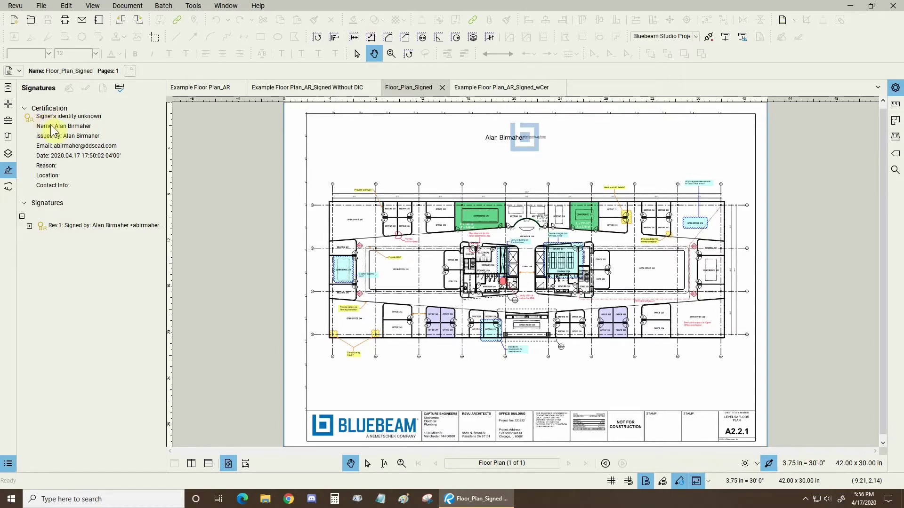
scroll(527, 134, up, 2)
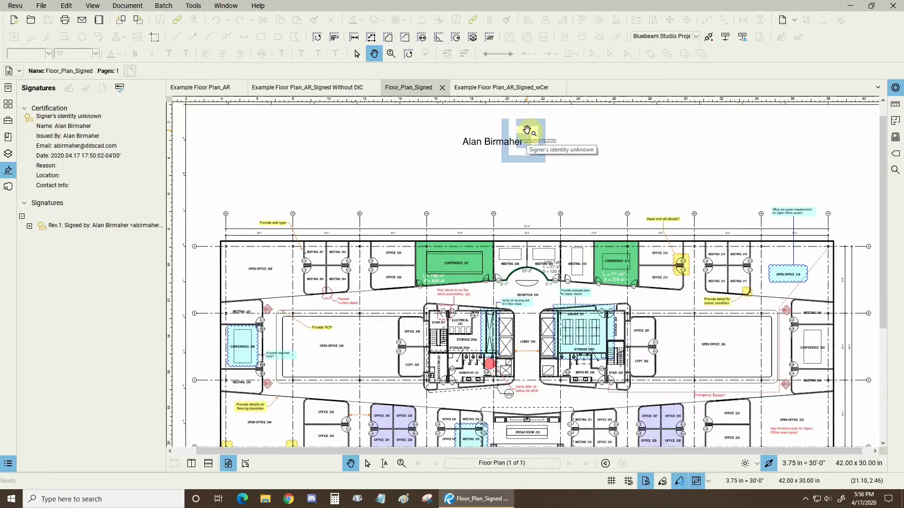
key(ctrl+8)
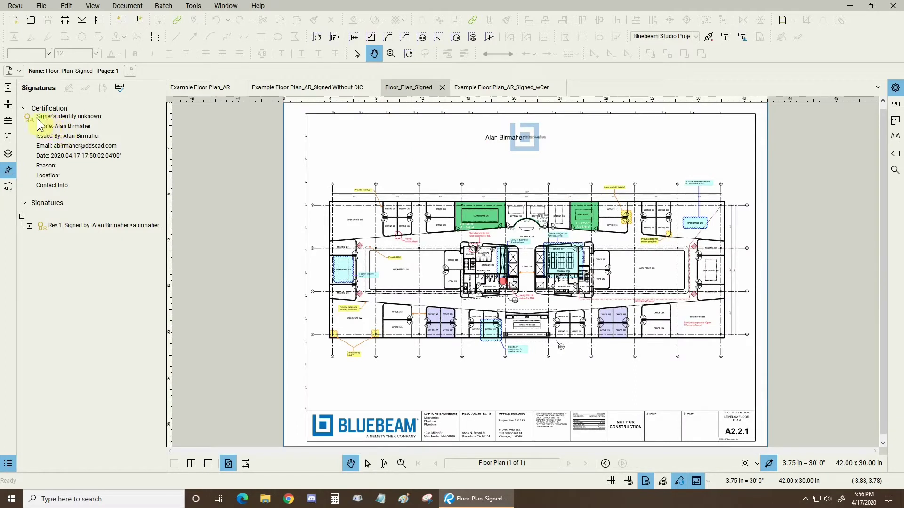
click(29, 226)
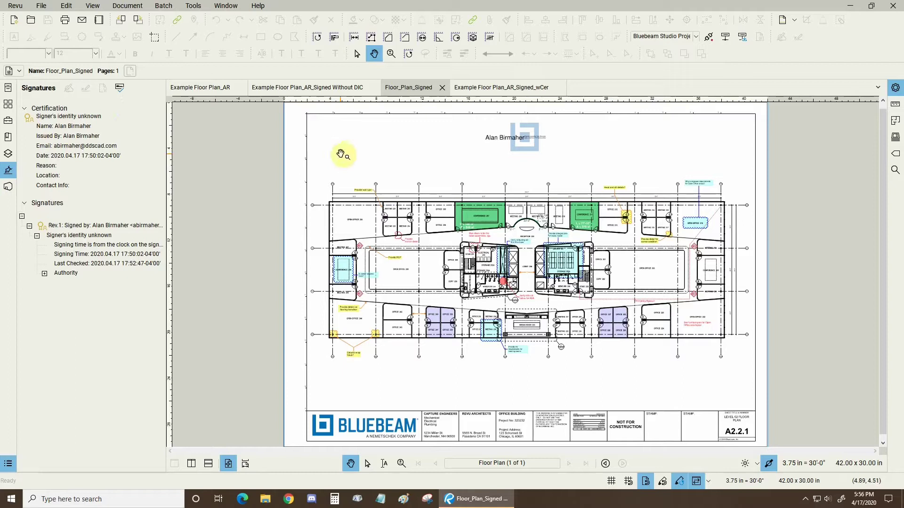
Zoom to the .cer attachment icon on the Signed_wCer copy, then return to Example Floor Plan_AR
click(502, 92)
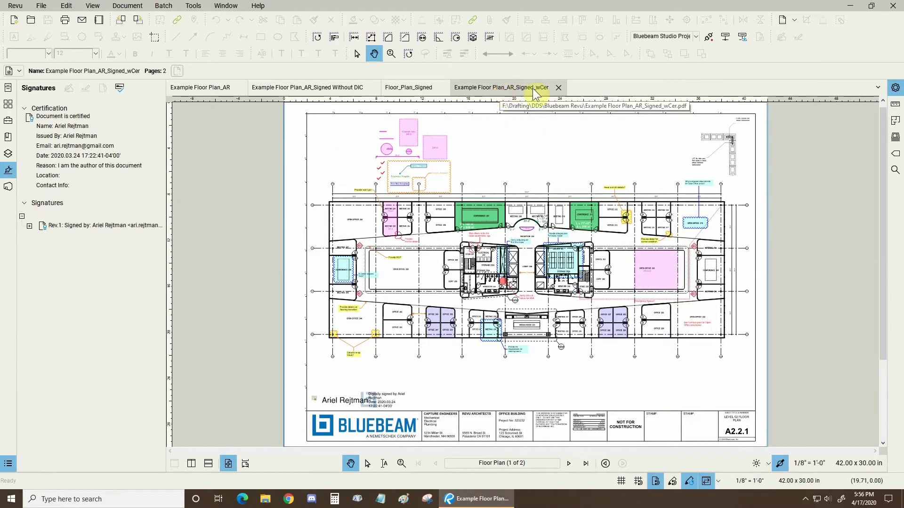
scroll(382, 296, up, 5)
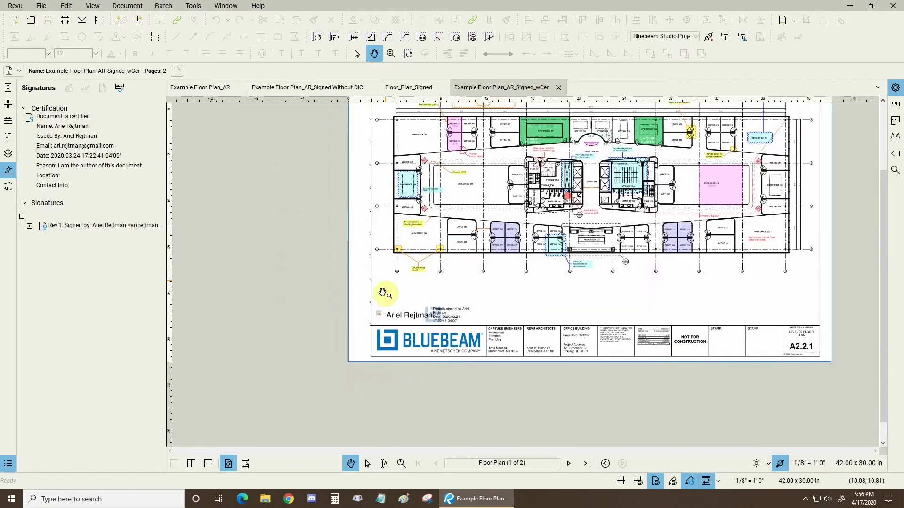
scroll(389, 312, up, 4)
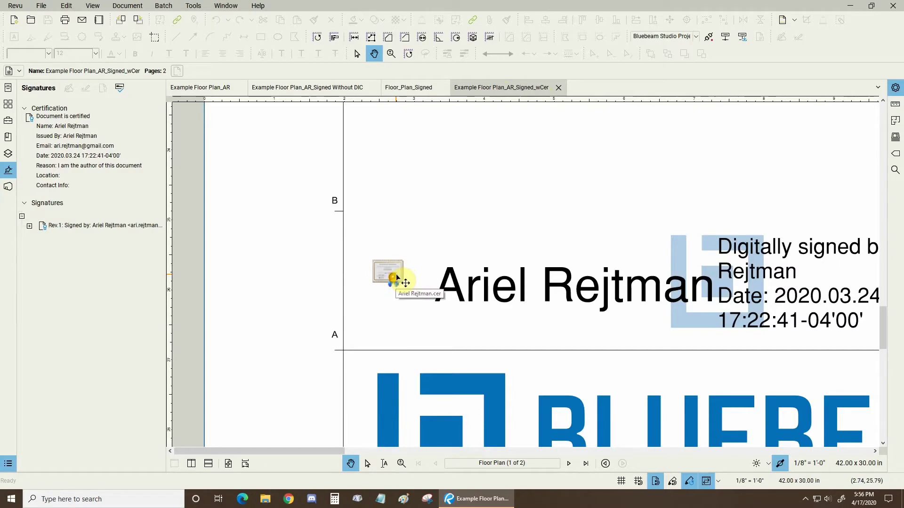
key(ctrl+0)
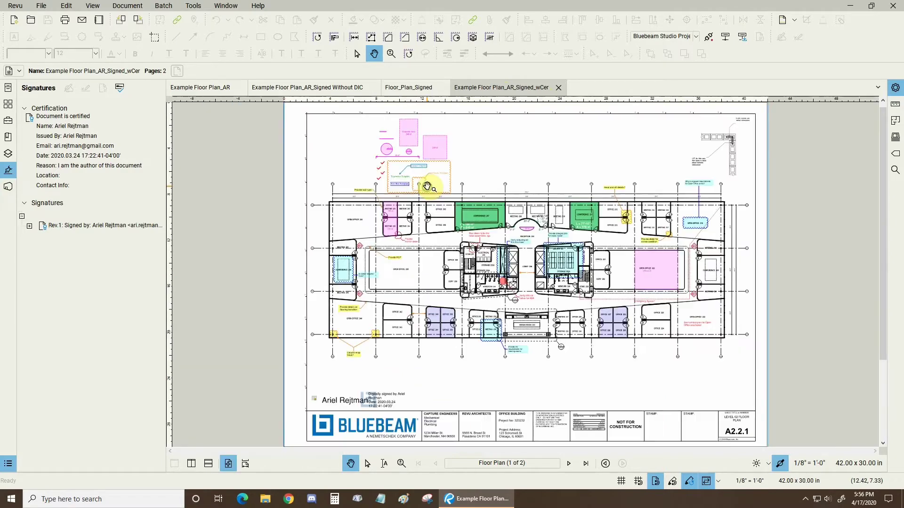
click(207, 90)
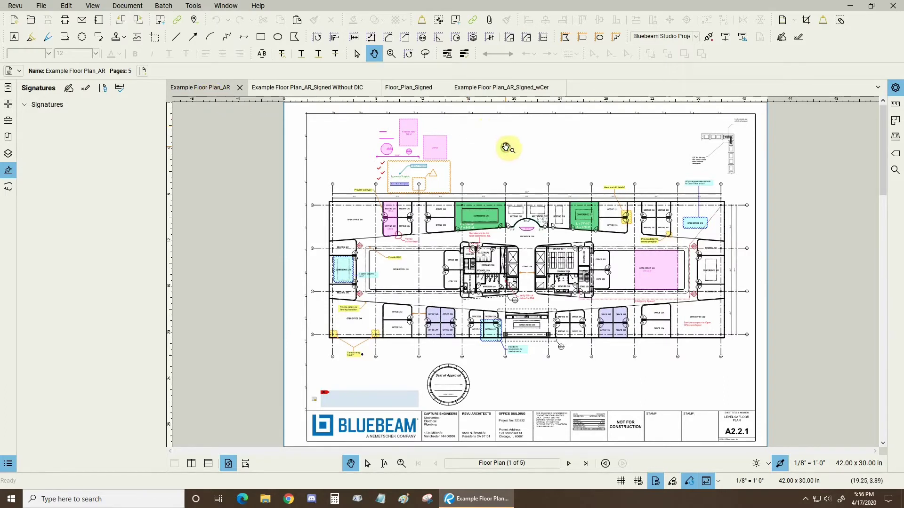
Choose Bluebeam Revu Essentials Syllabus.pdf from Revu Course Outlines > Revu Essentials as the file attachment
click(193, 7)
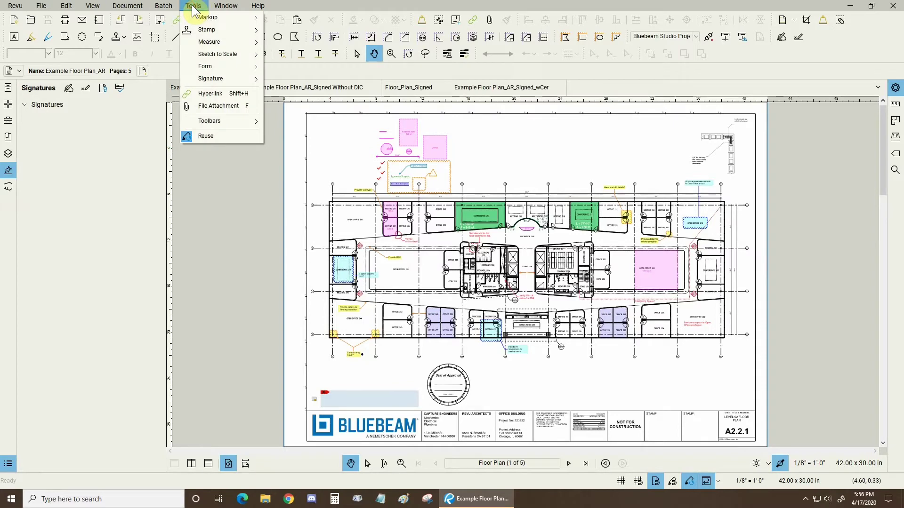
click(216, 108)
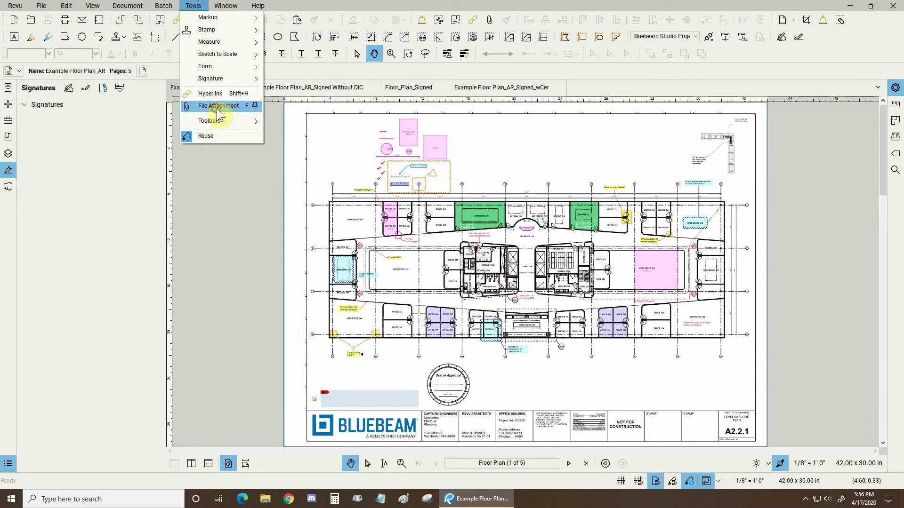
click(216, 109)
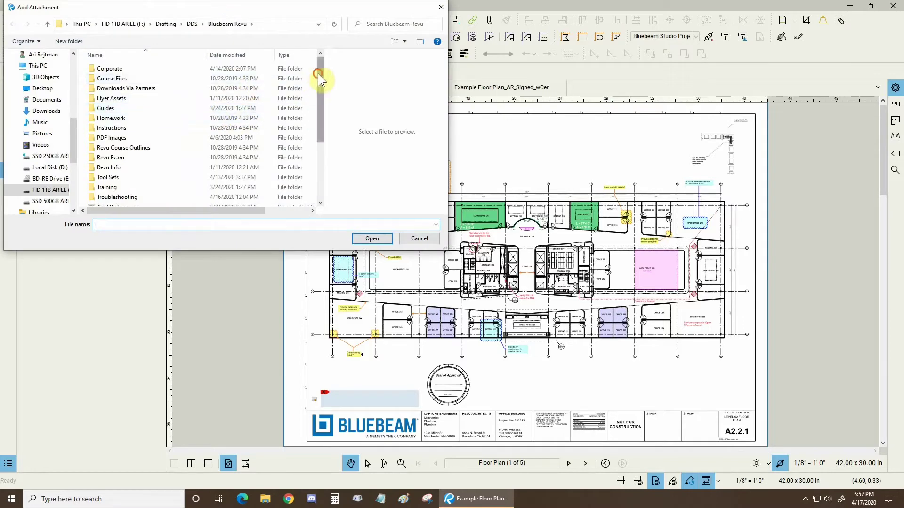
drag(319, 78, 308, 144)
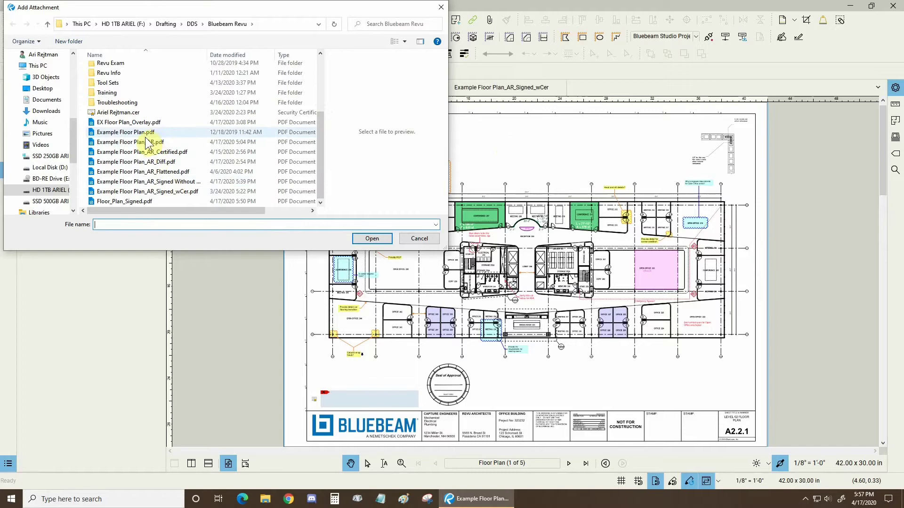
drag(319, 150, 322, 106)
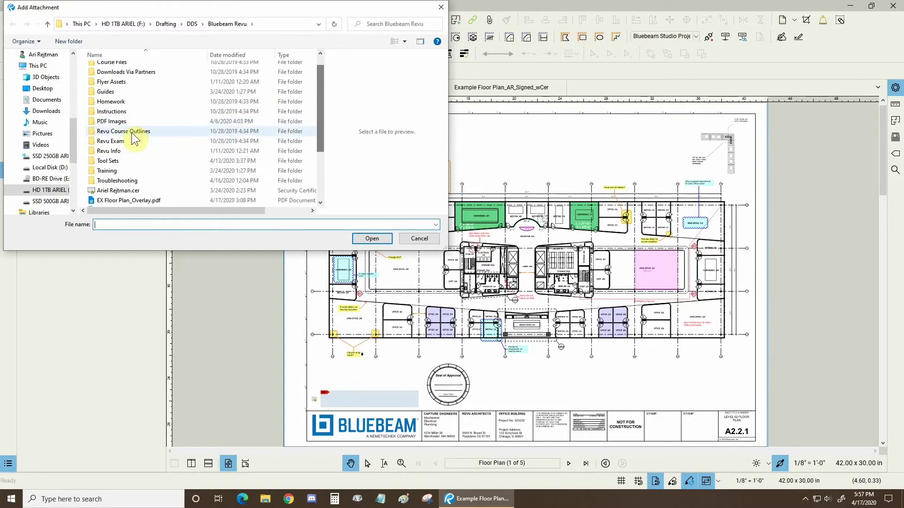
double_click(133, 134)
double_click(122, 88)
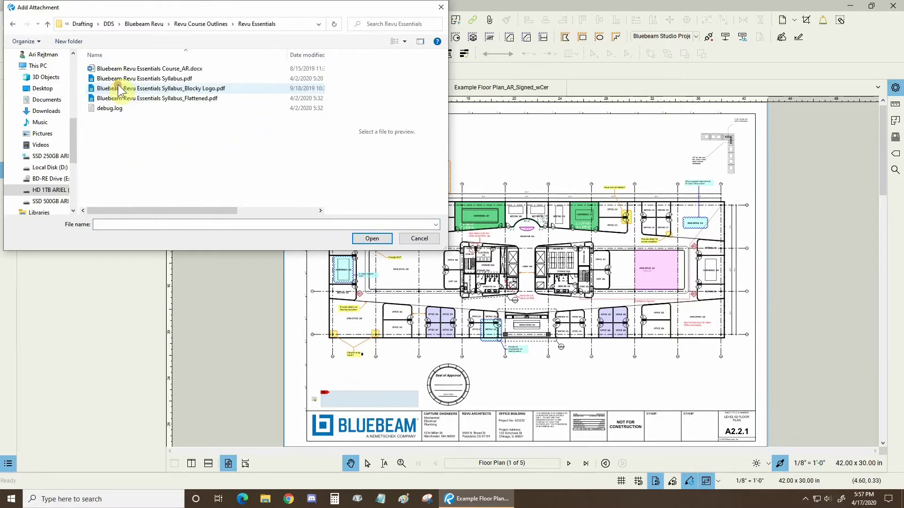
click(165, 78)
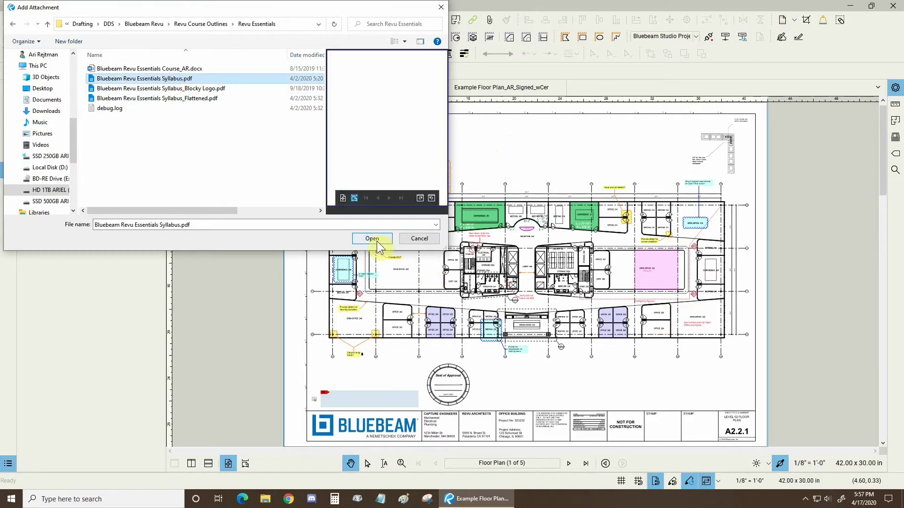
click(377, 245)
Place the file attachment on the drawing and try the Graph and File icons in its Properties
scroll(517, 109, down, 1)
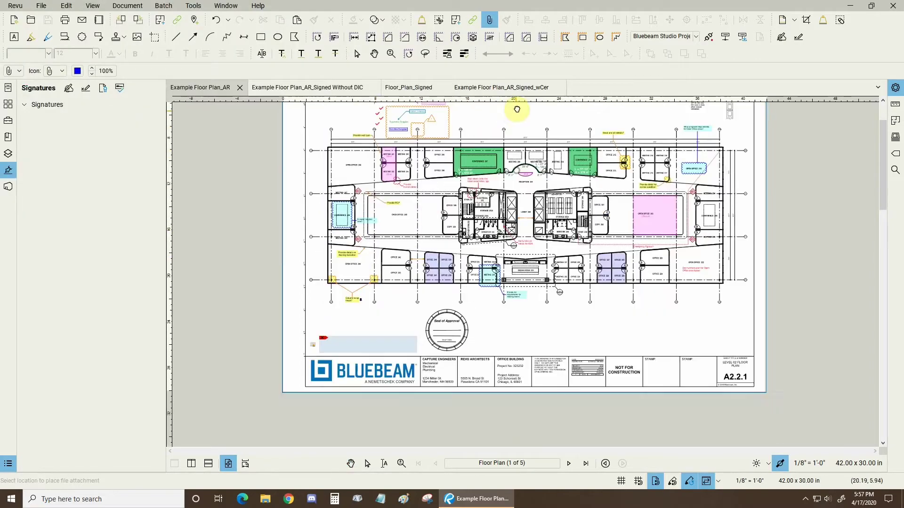
scroll(343, 289, up, 5)
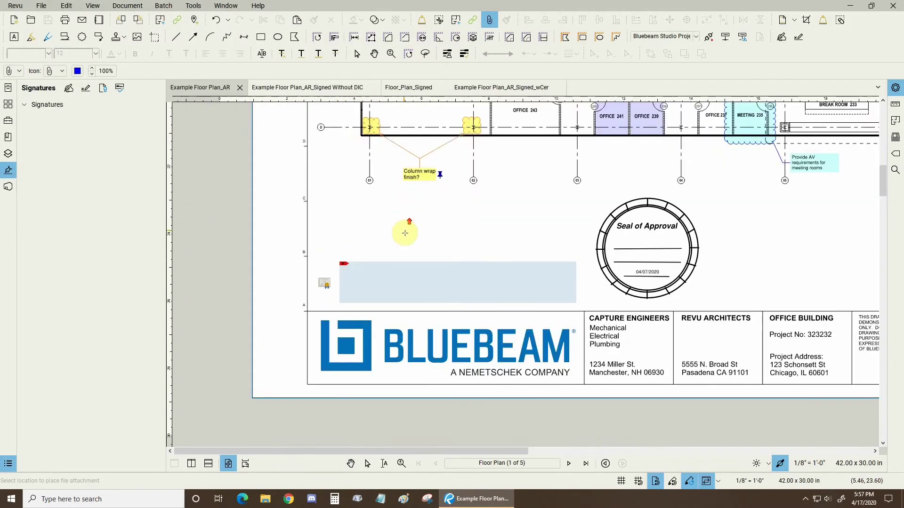
scroll(405, 233, up, 3)
click(425, 217)
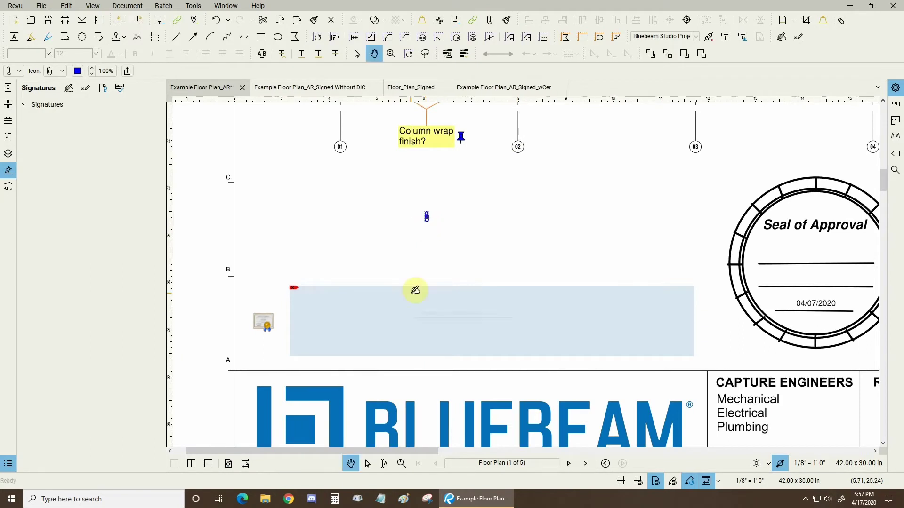
scroll(425, 218, up, 1)
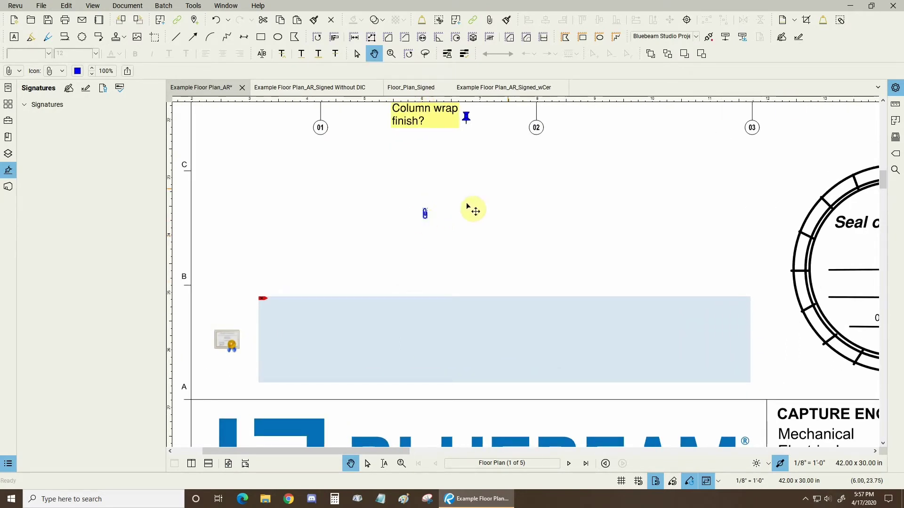
click(896, 94)
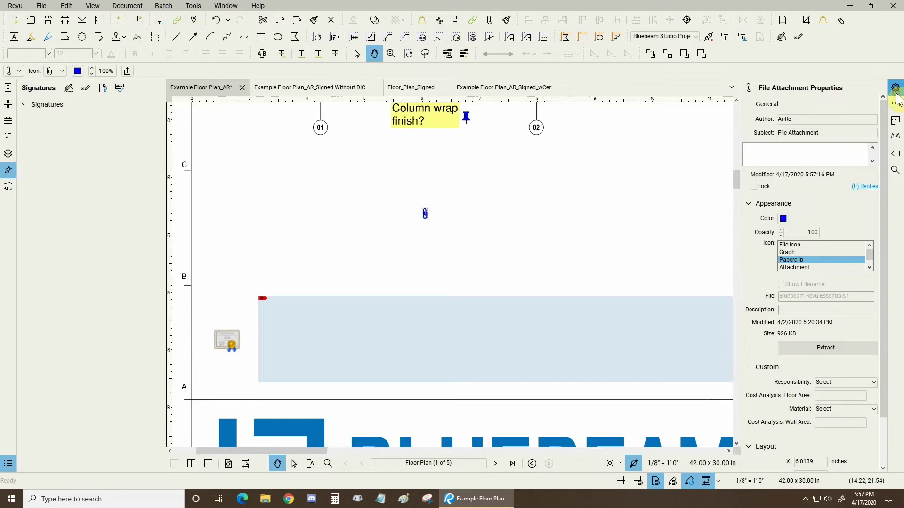
click(793, 252)
click(797, 245)
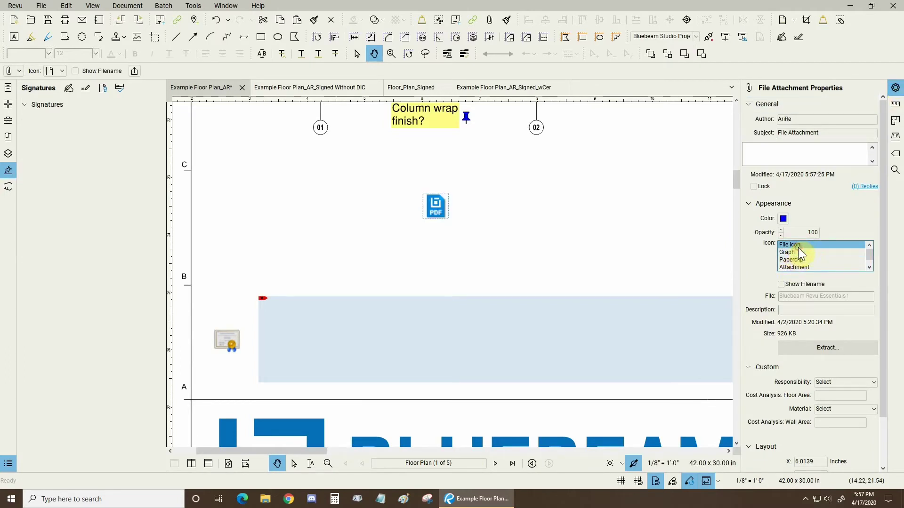
Move the attachment beside the Column wrap finish? note and set its icon to Tag
scroll(436, 261, up, 1)
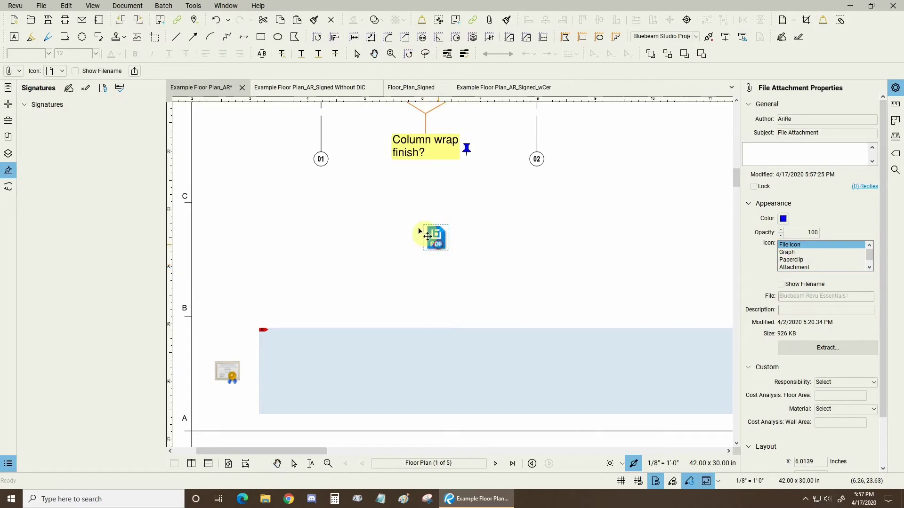
drag(433, 240, 372, 151)
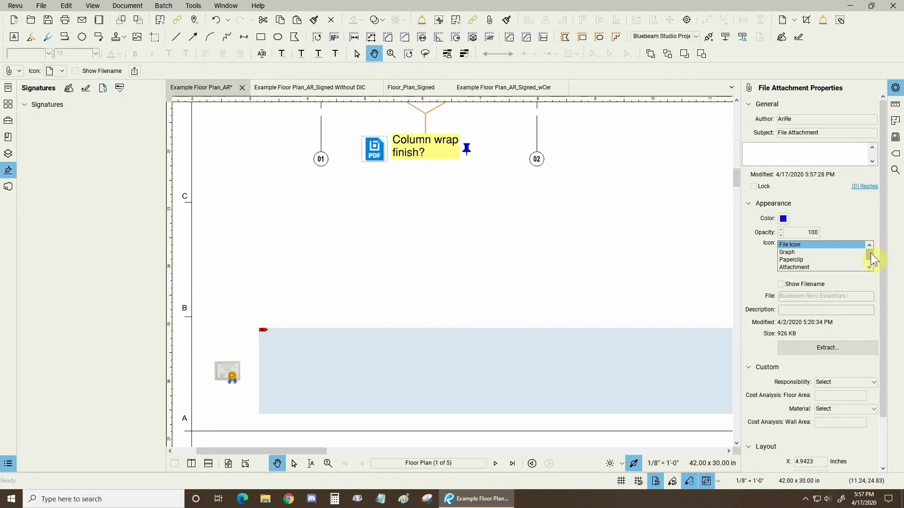
scroll(870, 256, down, 1)
click(800, 260)
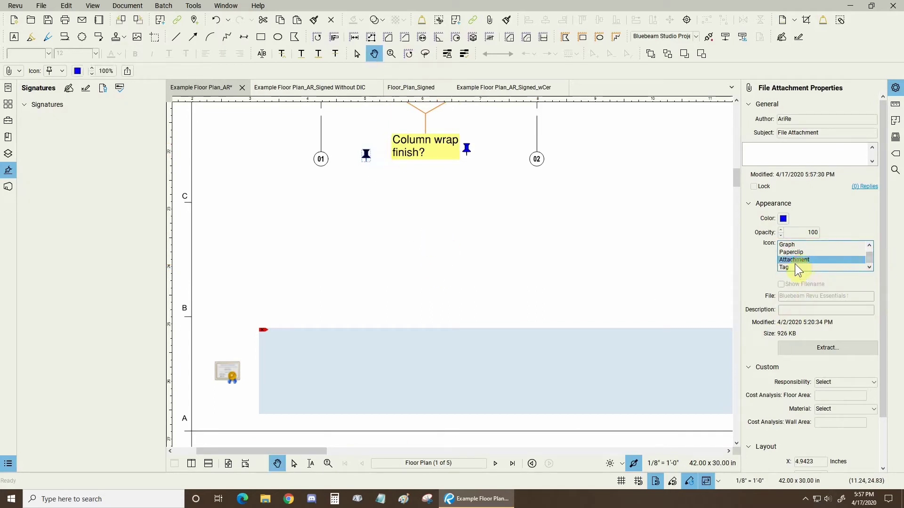
click(794, 267)
Check which file the pushpin attachment holds, then reselect the tag attachment
click(414, 183)
click(475, 153)
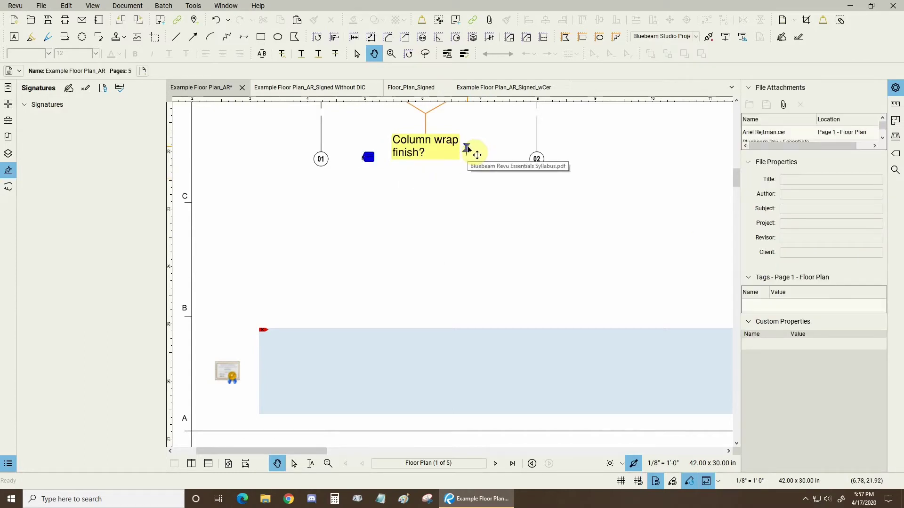
click(429, 202)
click(368, 157)
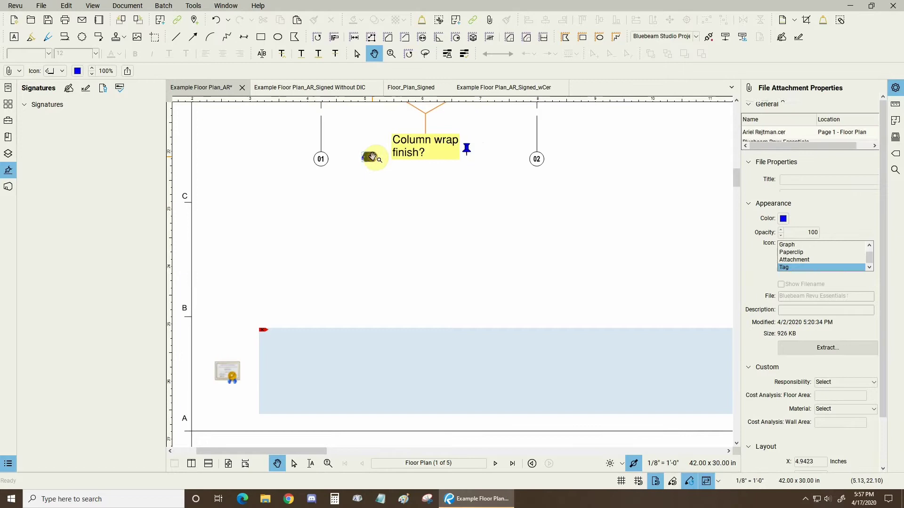
Delete the tag-icon attachment and select the pinned syllabus attachment
right_click(370, 158)
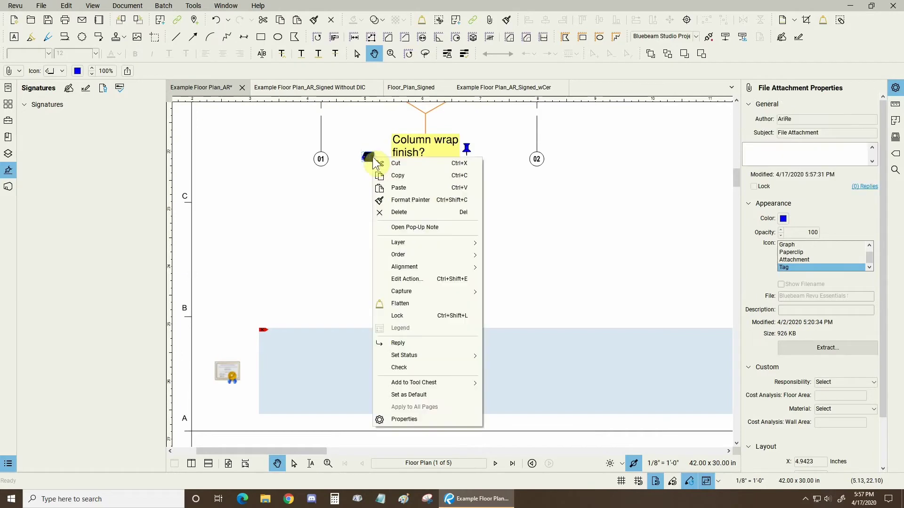
click(399, 212)
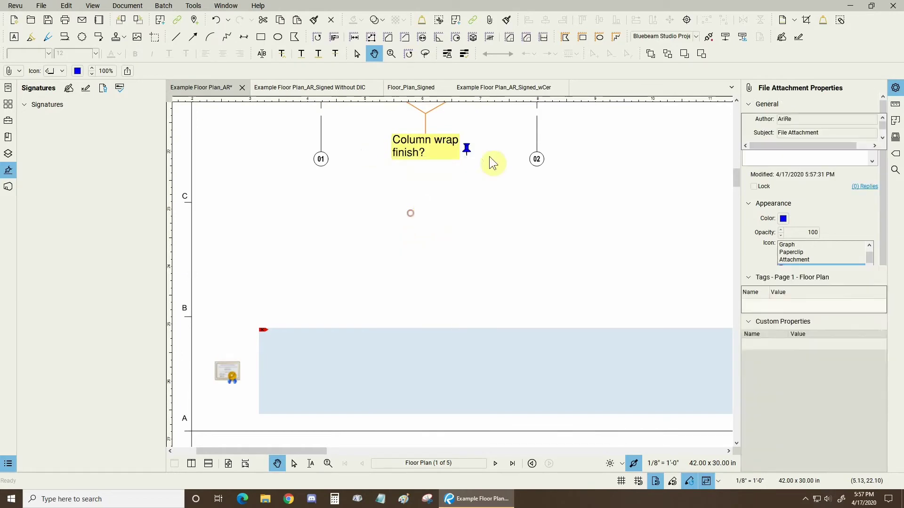
click(466, 148)
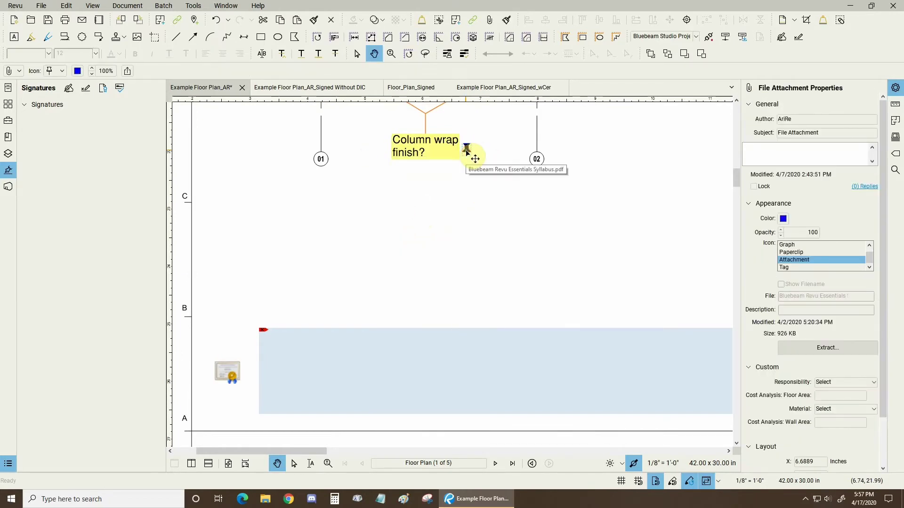
Extract and open the syllabus PDF, view it at full page, then close its tab
click(806, 352)
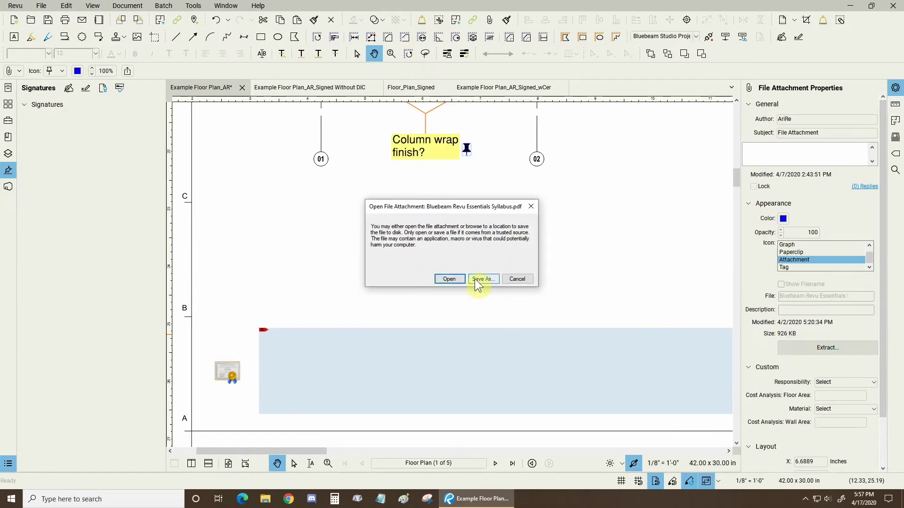
click(453, 280)
scroll(436, 186, down, 5)
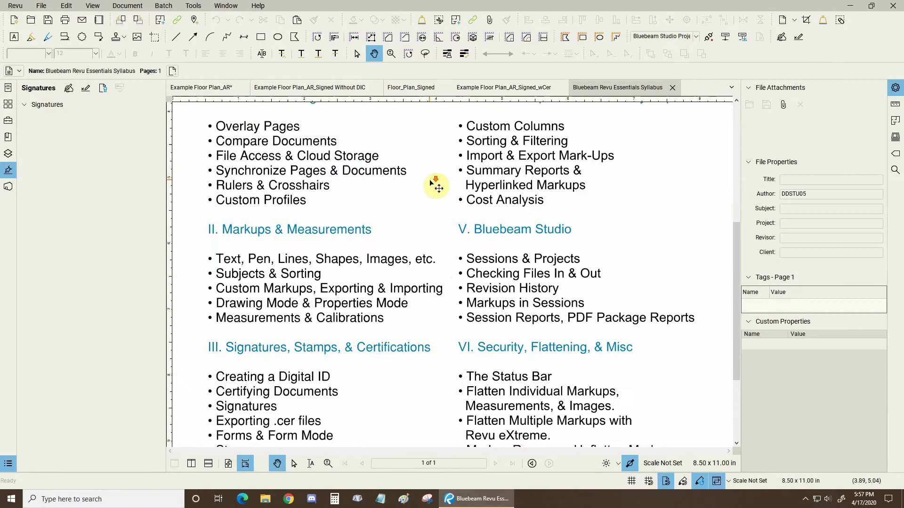
scroll(434, 187, down, 3)
click(228, 464)
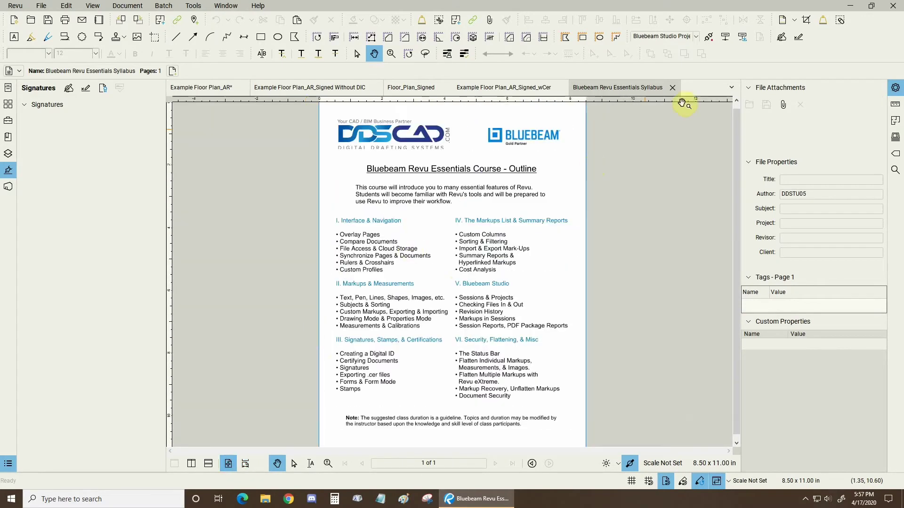
click(673, 90)
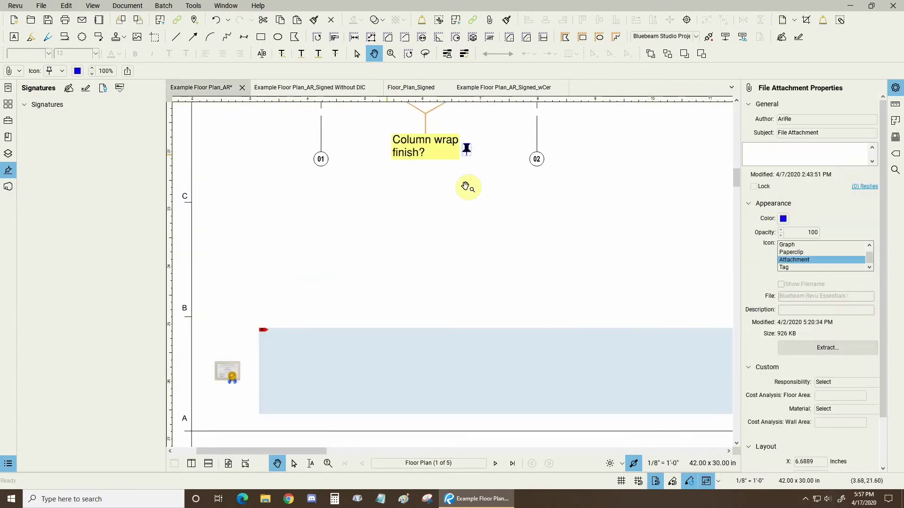
Show the page thumbnails and inspect the pushpin syllabus attachment
click(9, 108)
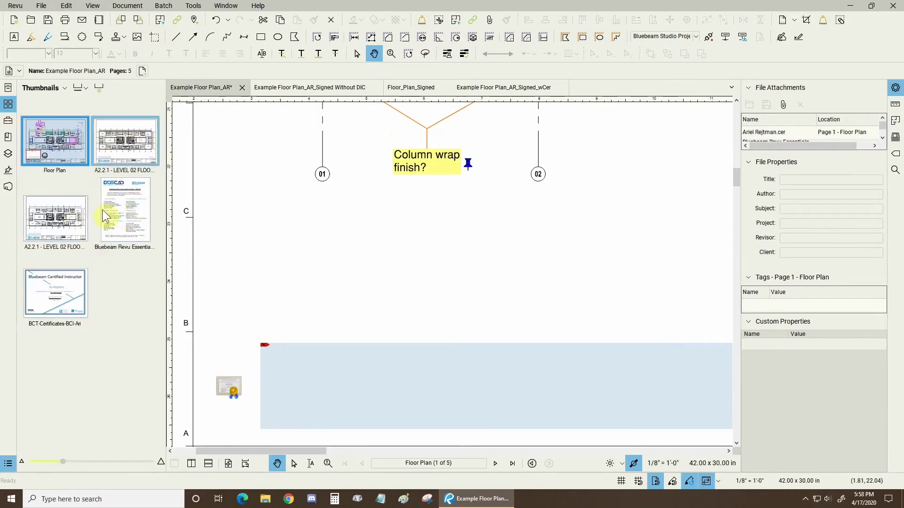
click(466, 164)
scroll(485, 167, up, 1)
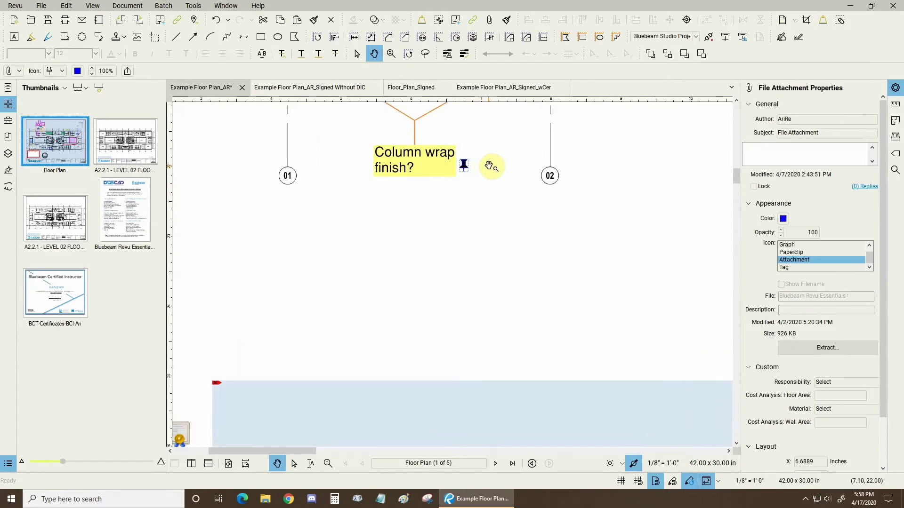
click(466, 214)
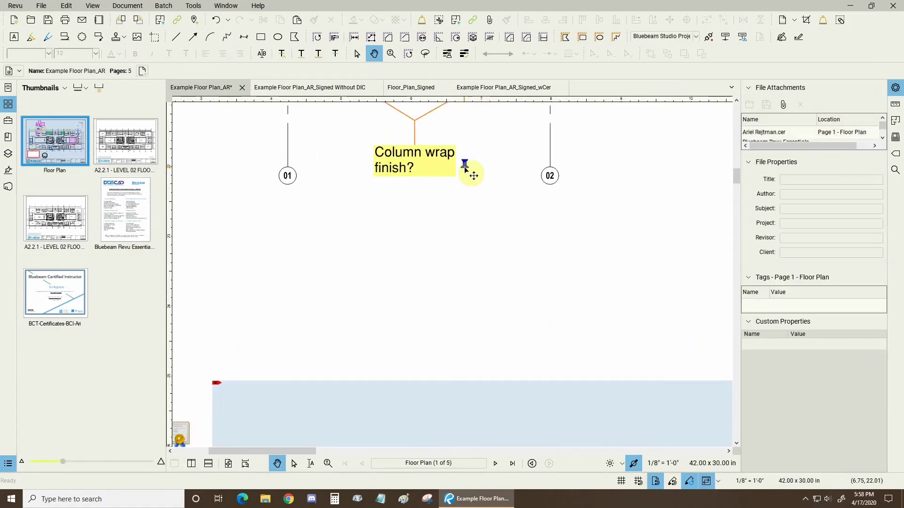
Inspect the certificate attachment near gridline A, then bring up the Signature commands
scroll(468, 171, down, 1)
scroll(339, 301, down, 1)
scroll(307, 285, up, 2)
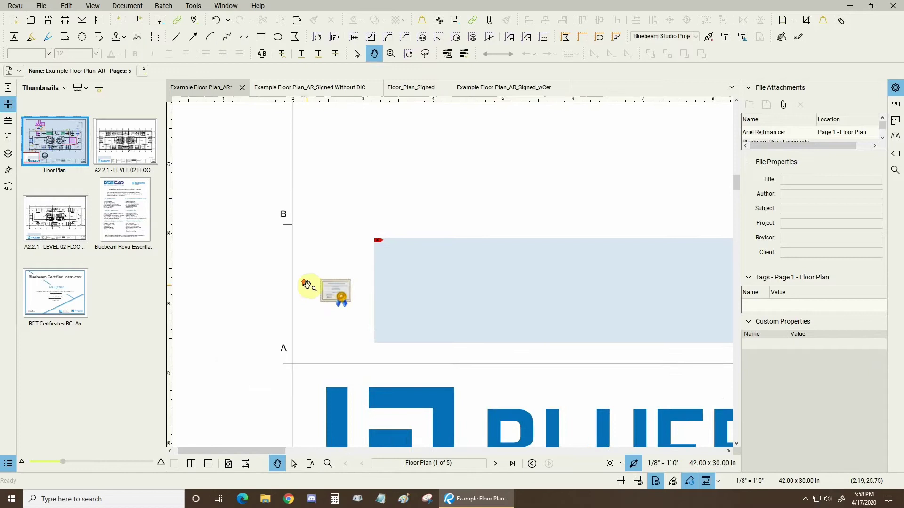
scroll(307, 285, up, 1)
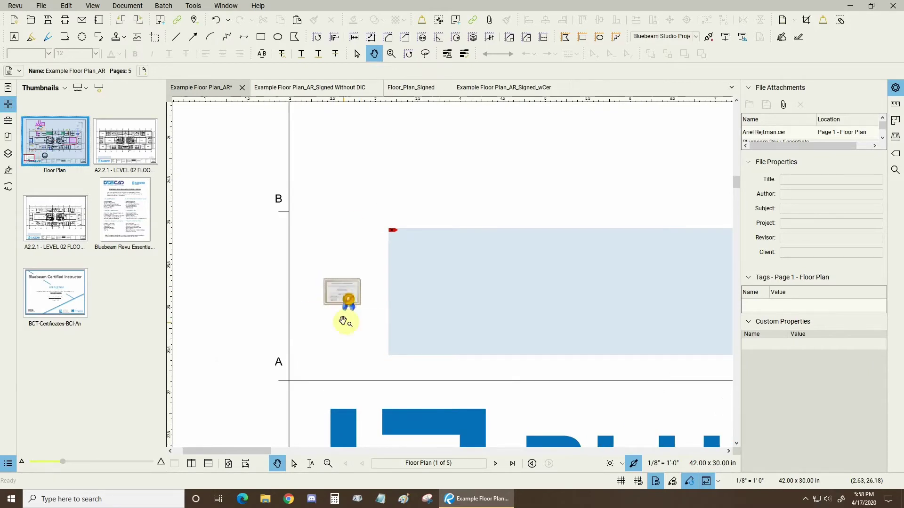
click(348, 300)
click(383, 192)
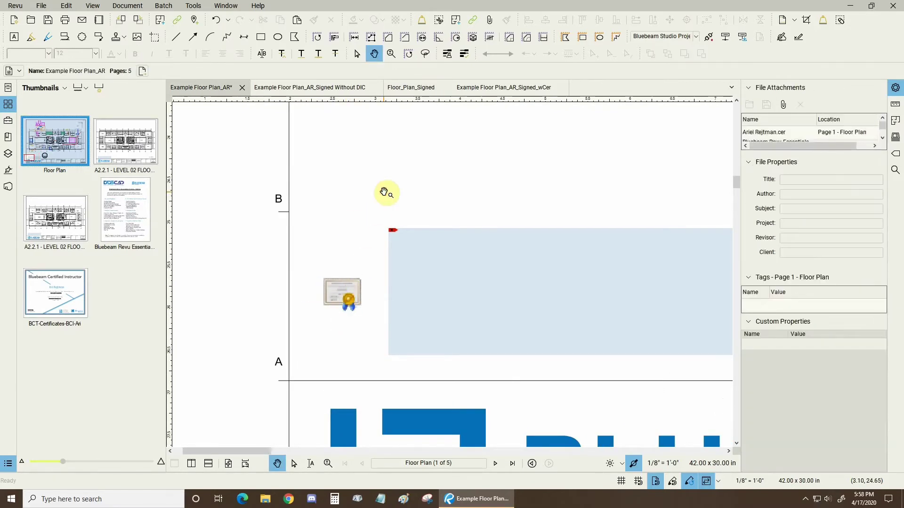
click(192, 6)
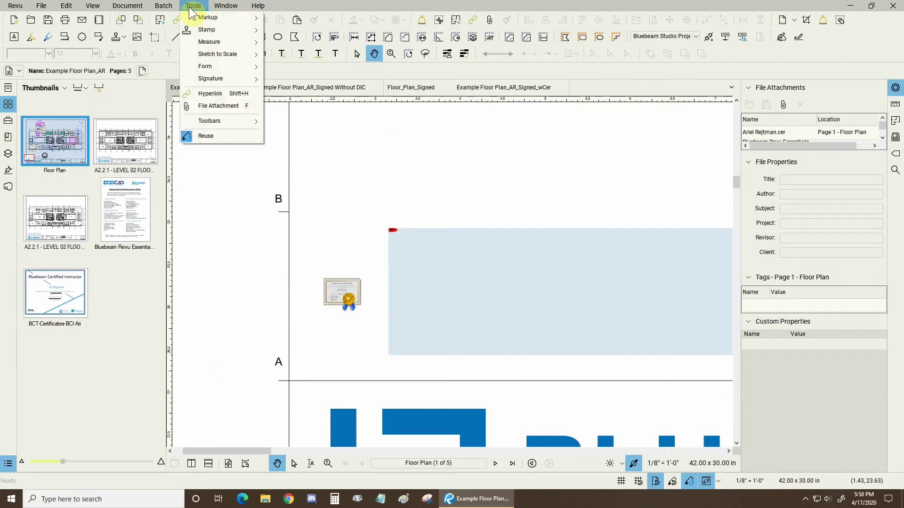
mouse_move(214, 80)
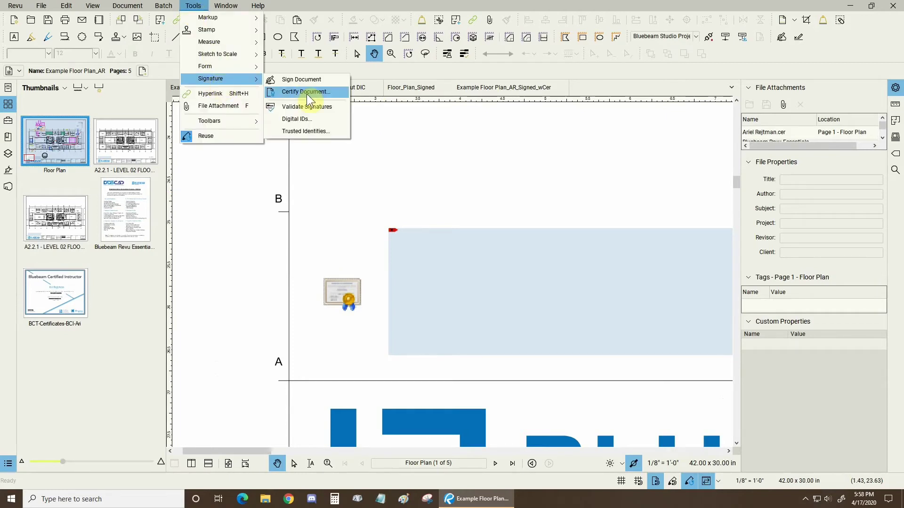
In Manage Digital IDs, compare both IDs and unlock the second one with its password
click(284, 122)
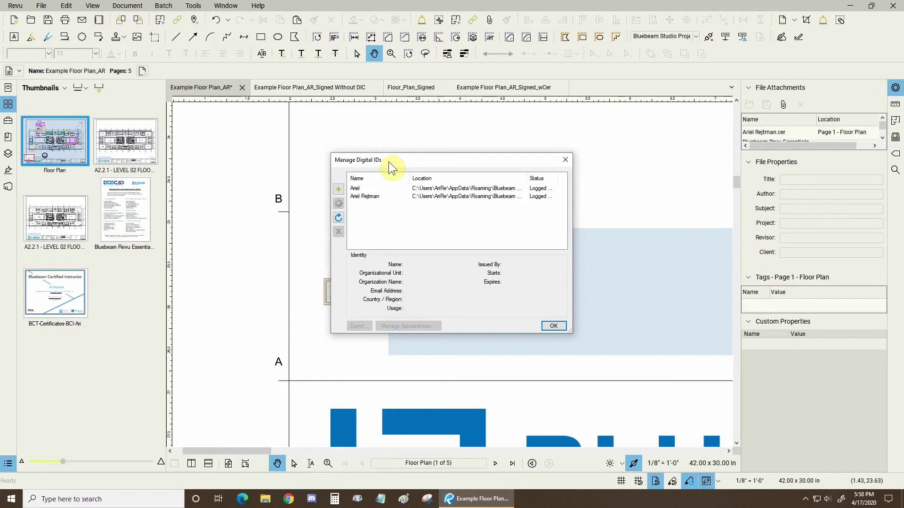
click(368, 196)
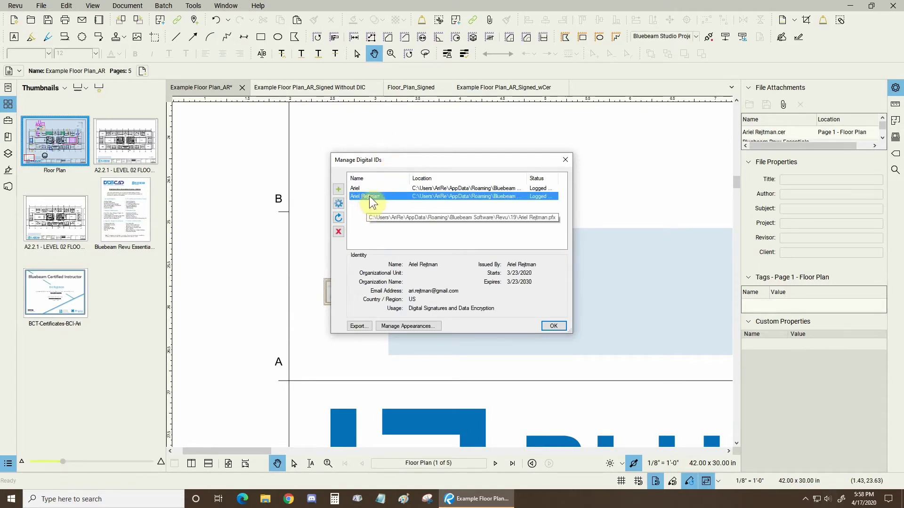
click(358, 189)
click(366, 197)
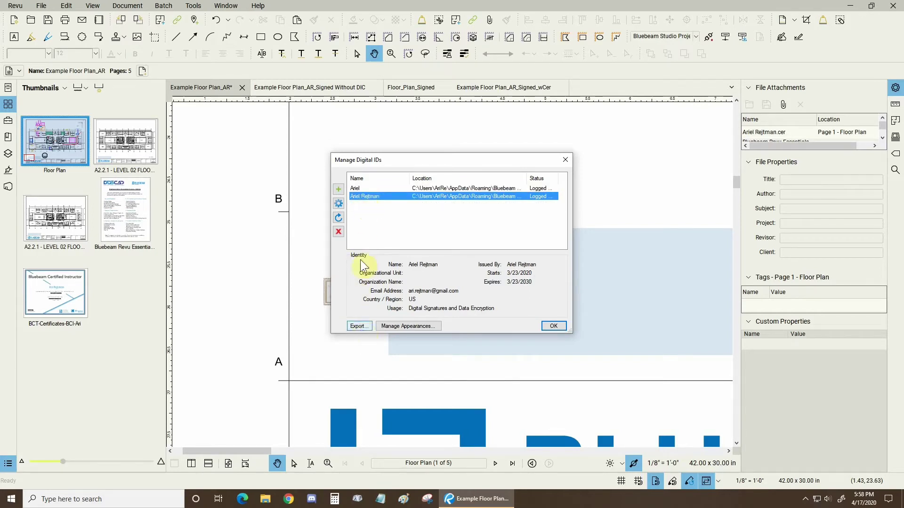
click(341, 205)
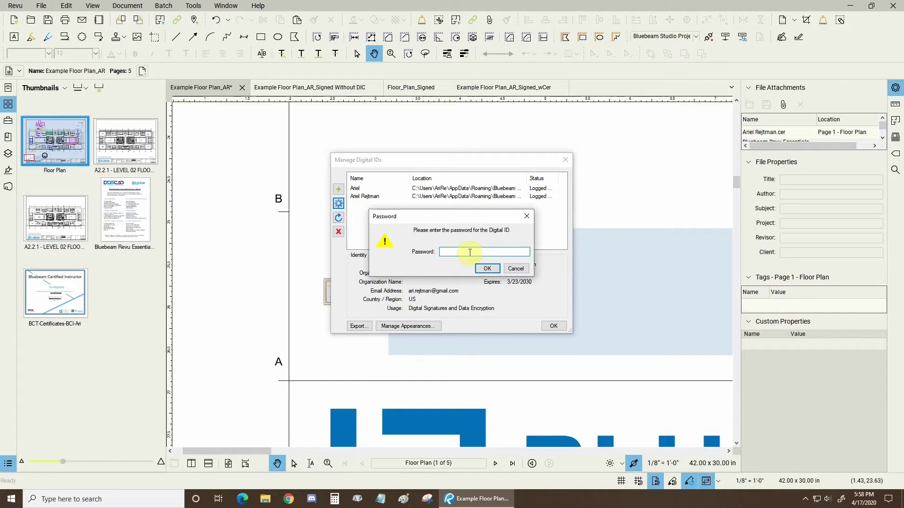
click(516, 269)
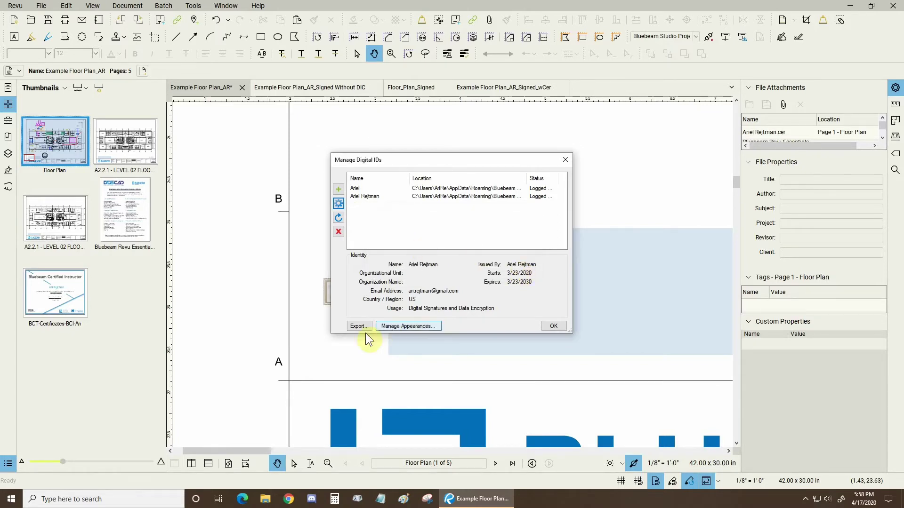
click(365, 197)
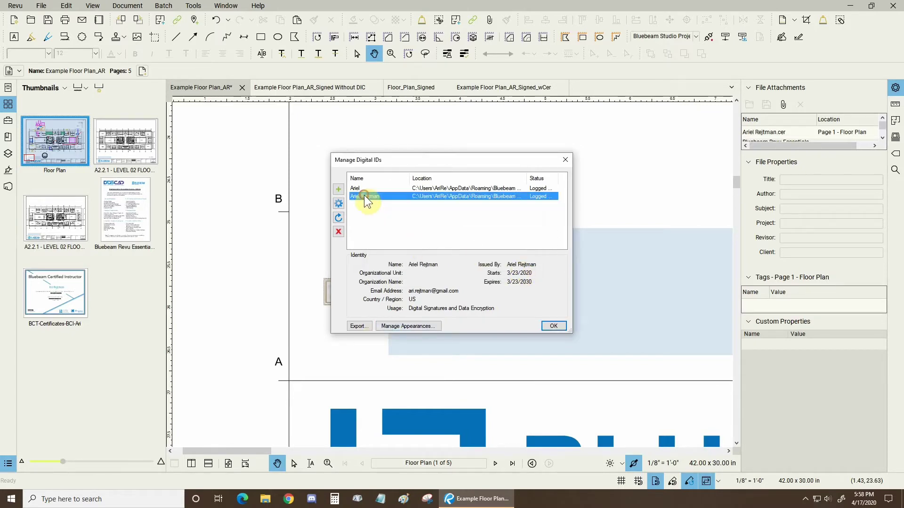
Start a certificate export, re-enter the digital ID password after the error, then cancel saving
click(358, 326)
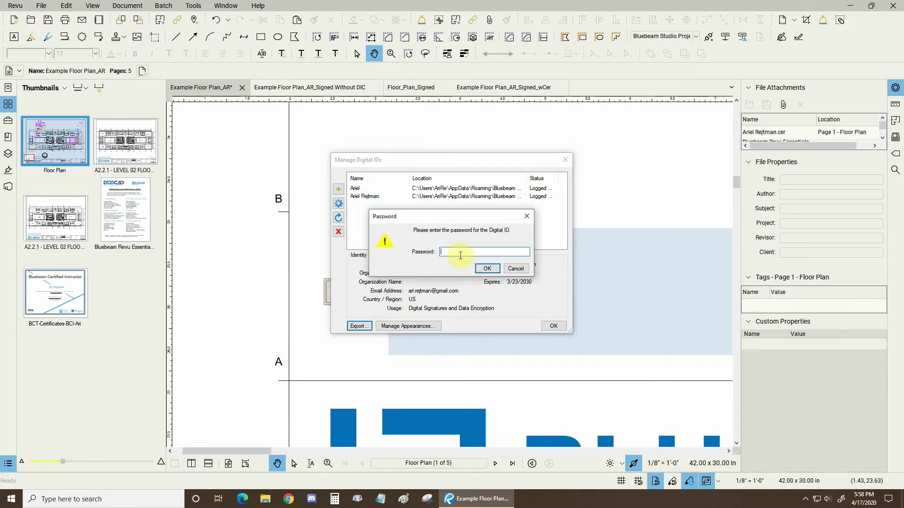
text(••)
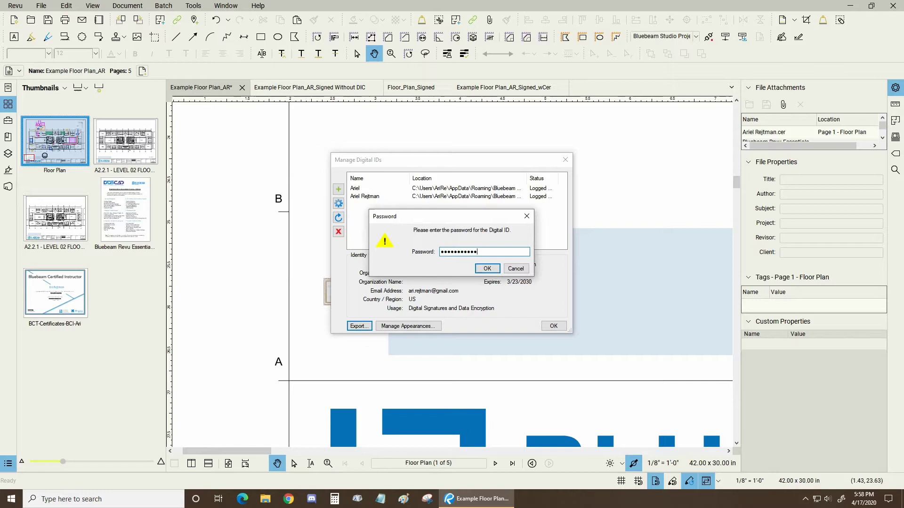
text(••)
click(485, 269)
click(457, 262)
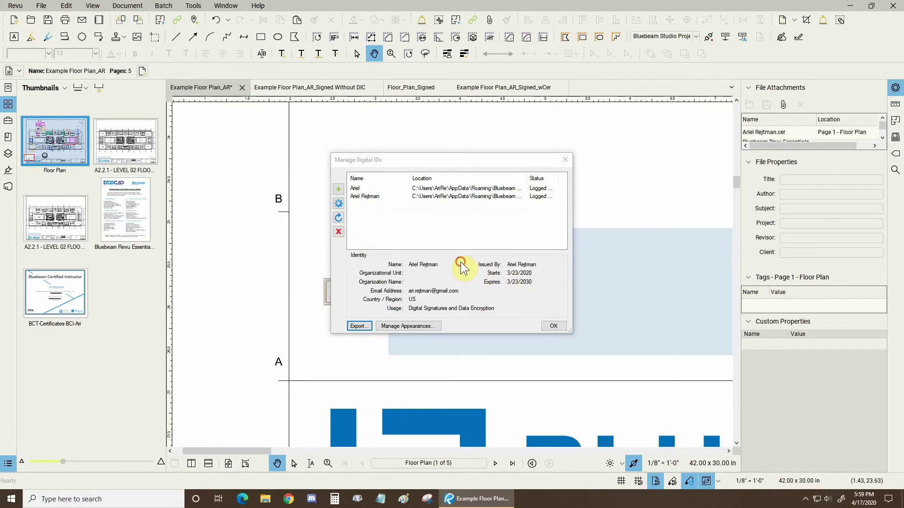
key(ctrl+a)
text(••••••)
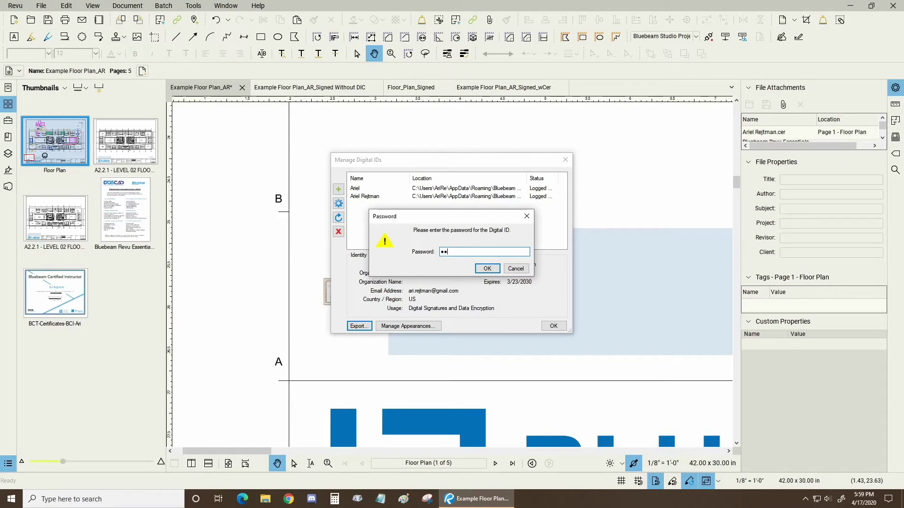
text(••••)
click(487, 268)
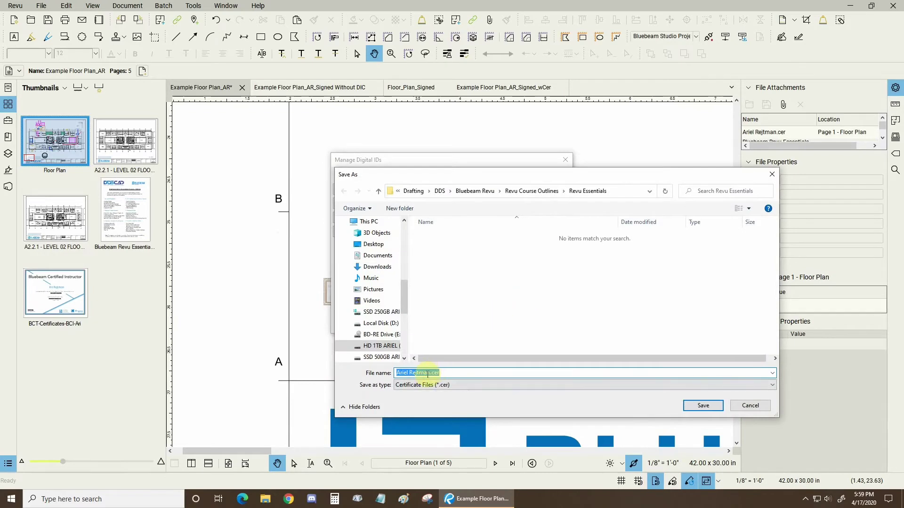
click(764, 409)
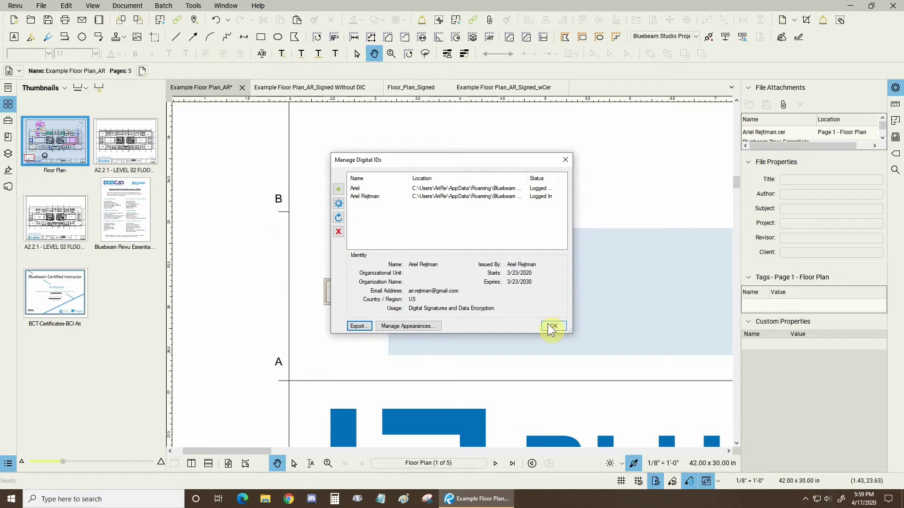
click(551, 326)
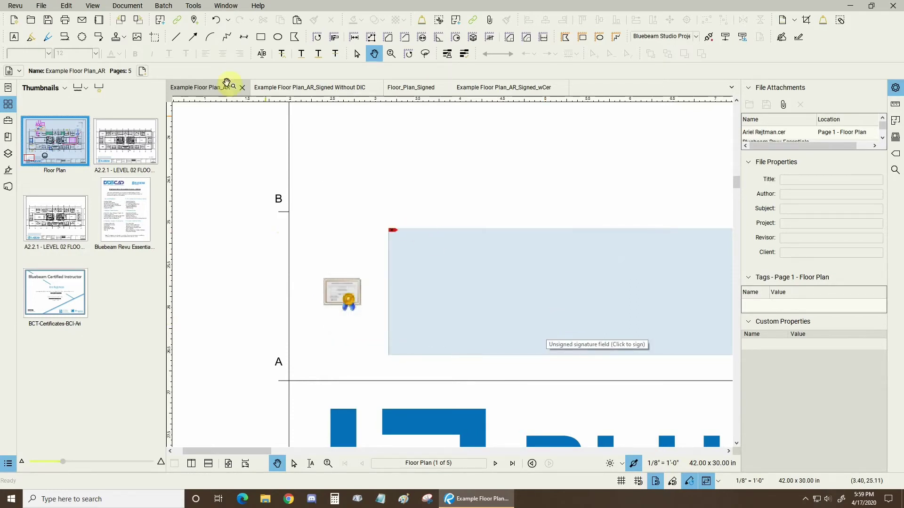
click(193, 6)
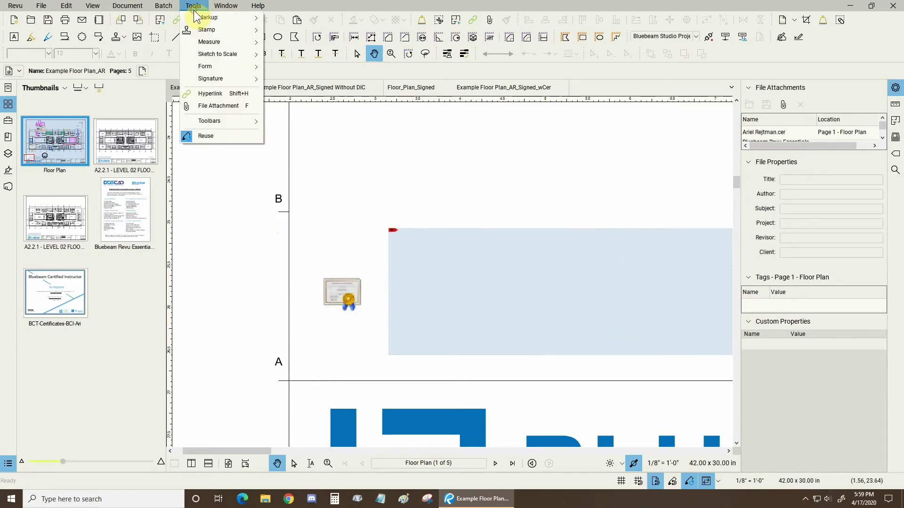
click(207, 106)
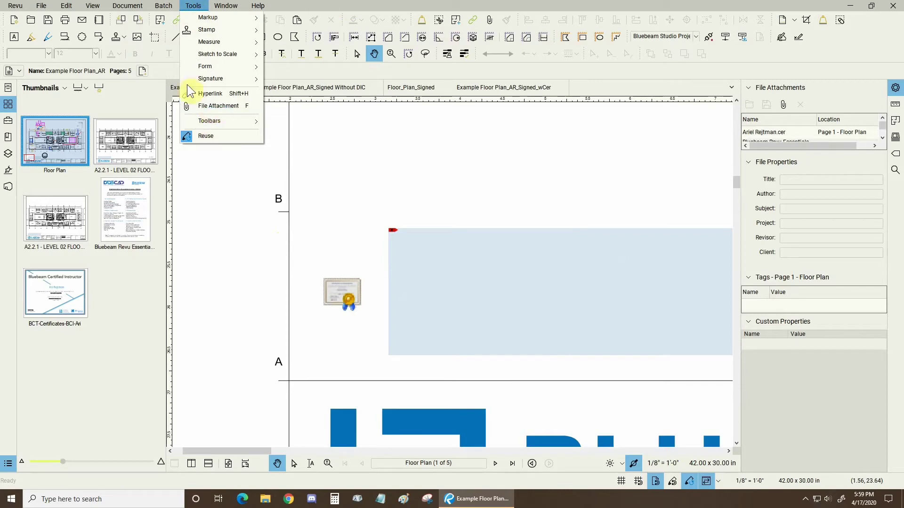
click(207, 105)
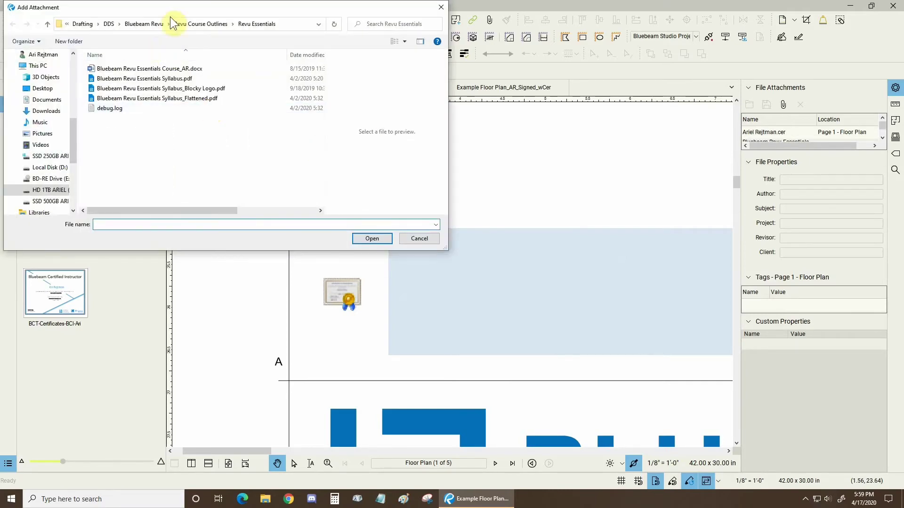
click(144, 26)
drag(320, 114, 318, 164)
click(113, 118)
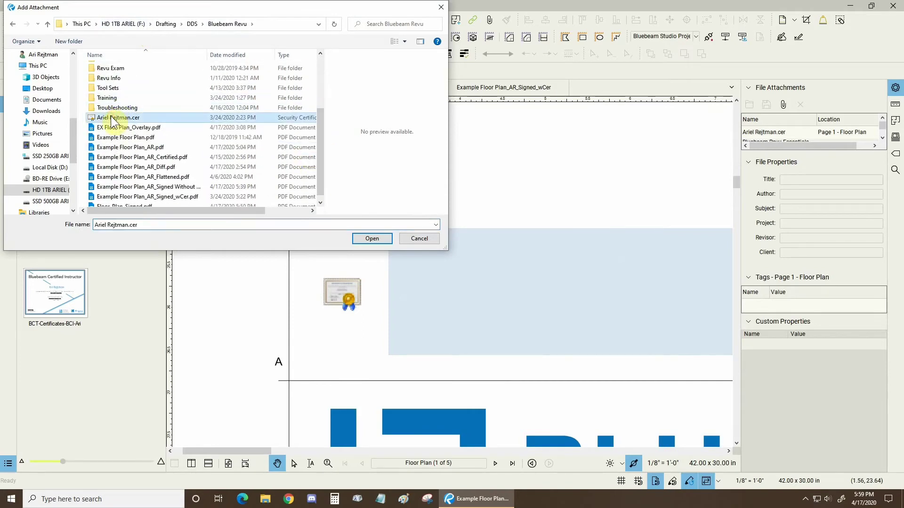
drag(238, 211, 171, 213)
click(257, 210)
click(420, 238)
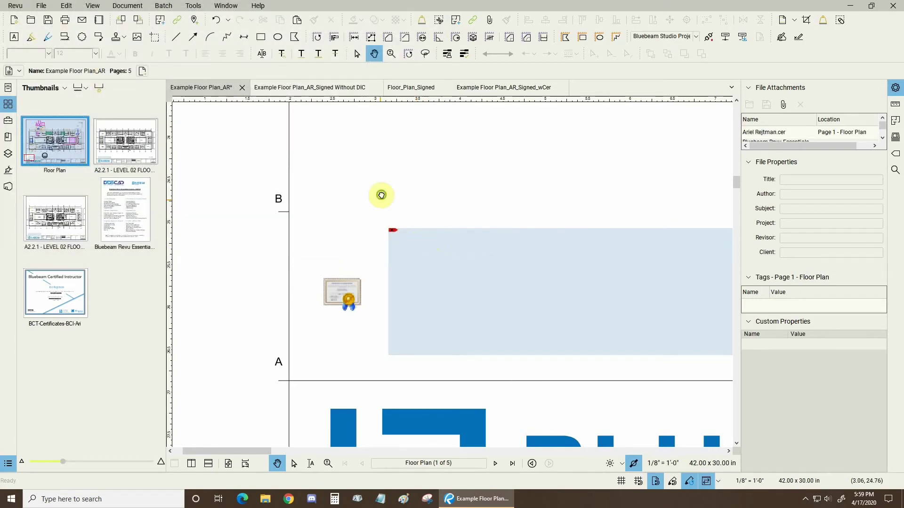
drag(382, 193, 360, 213)
click(327, 318)
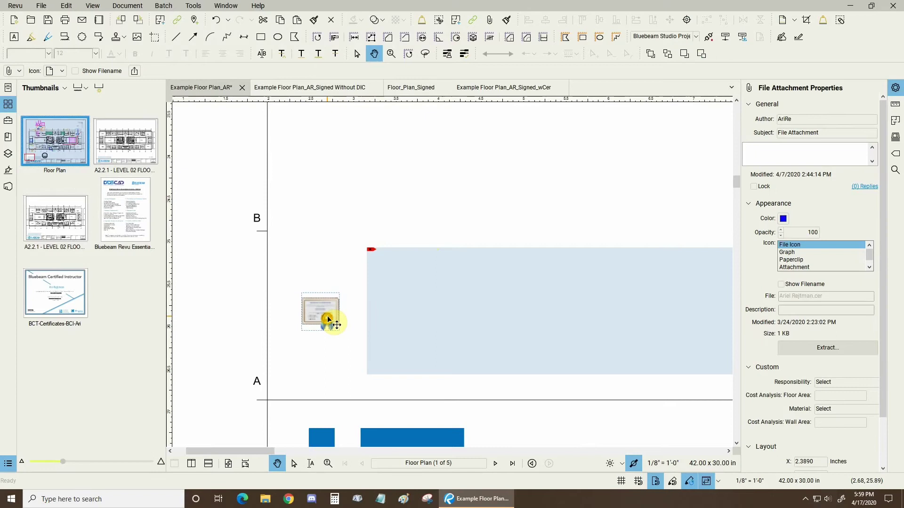
click(836, 354)
click(440, 282)
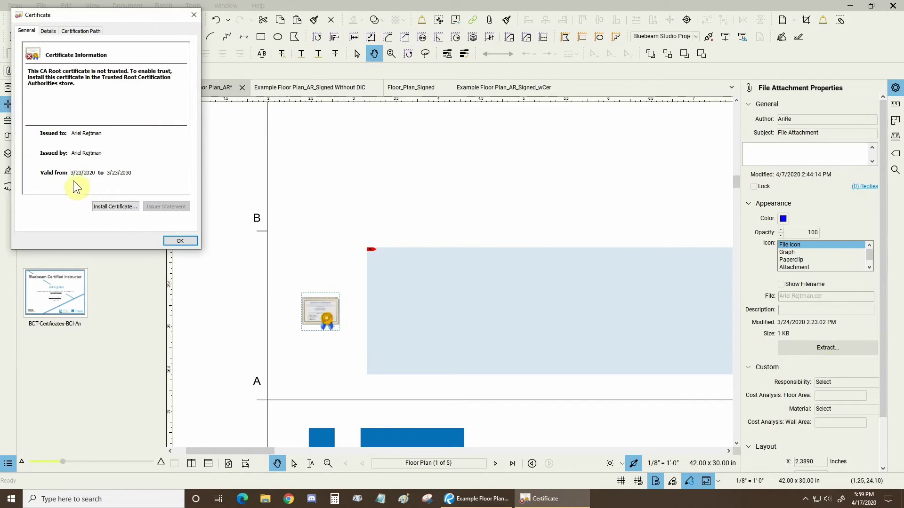
click(60, 176)
click(49, 32)
click(83, 31)
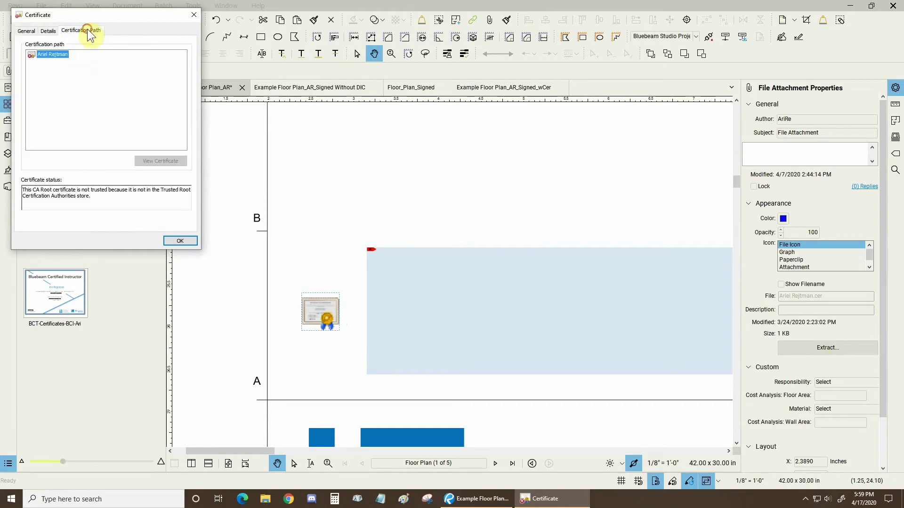
click(30, 31)
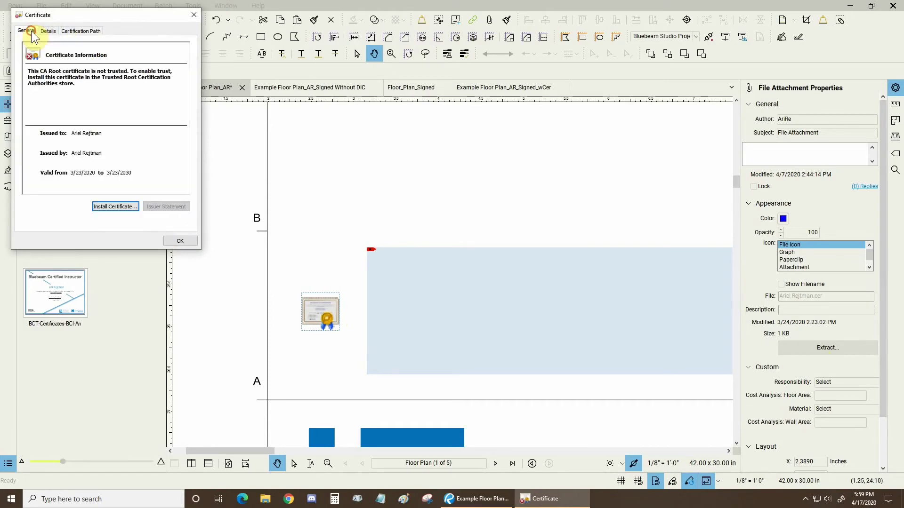
click(195, 16)
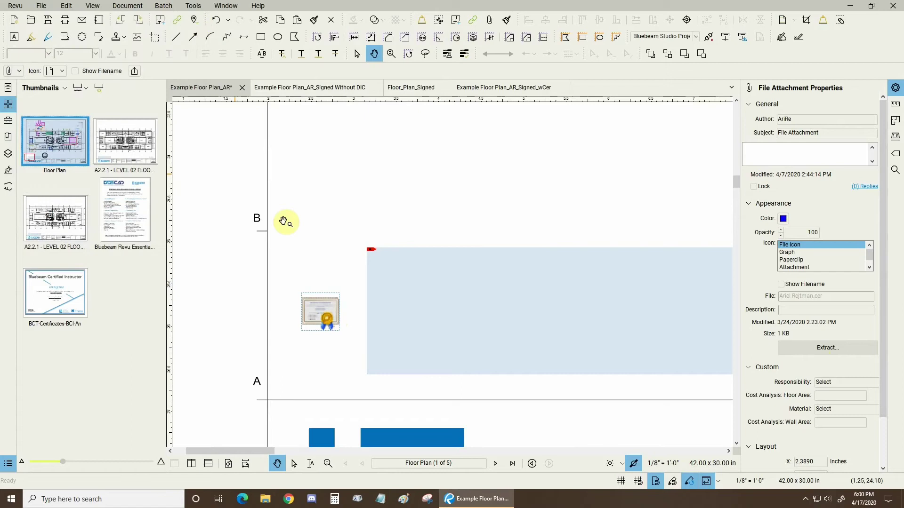
click(288, 222)
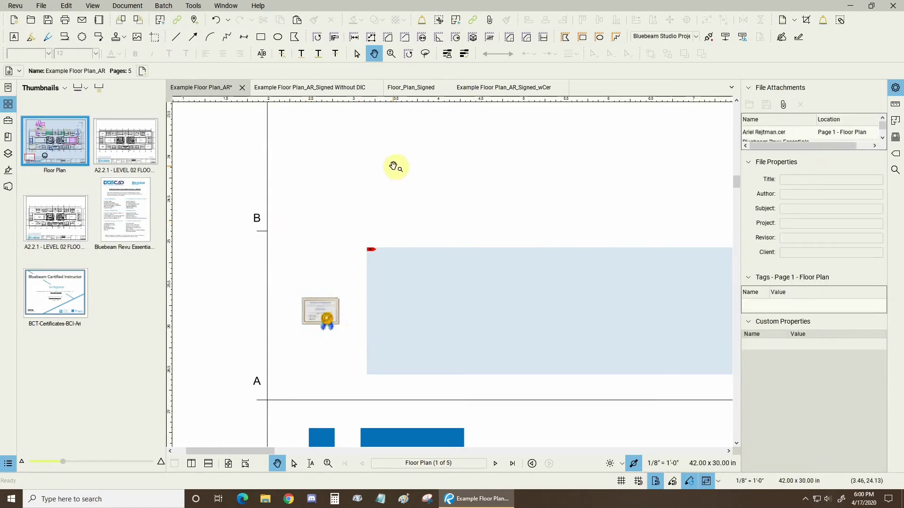
scroll(313, 237, down, 3)
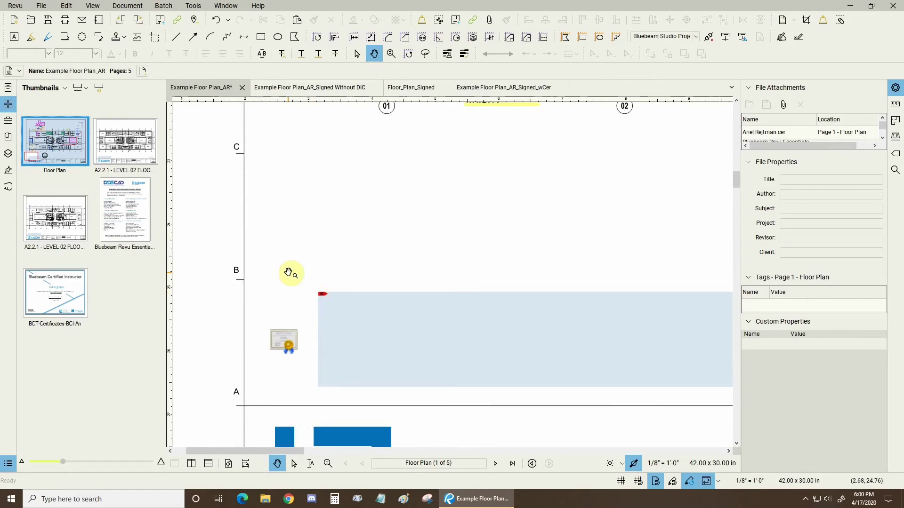
Certify the plan's signature field with no changes allowed and the standard text appearance, then sign
key(ctrl+0)
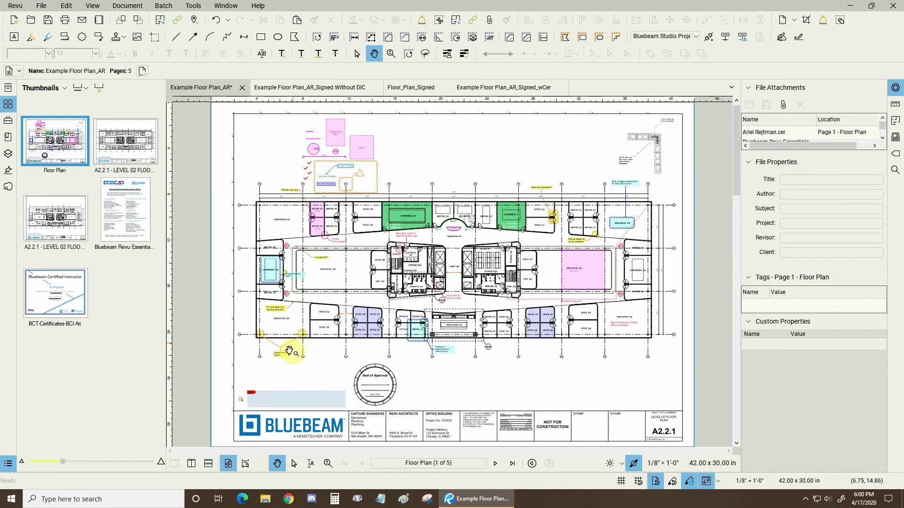
click(279, 403)
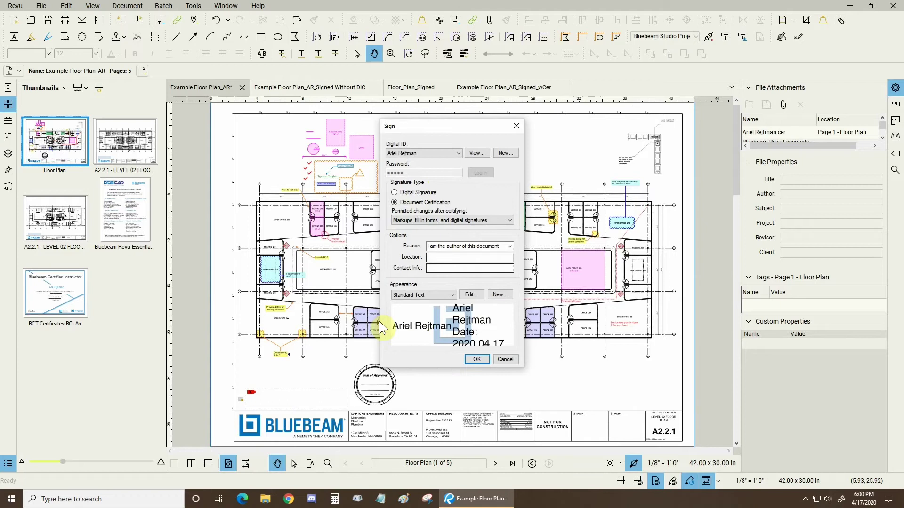
click(410, 218)
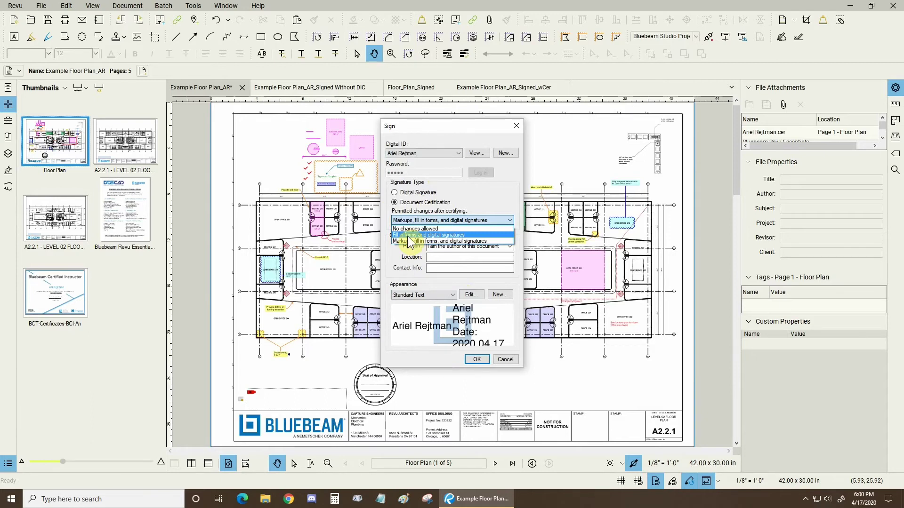
click(408, 236)
click(417, 221)
click(415, 226)
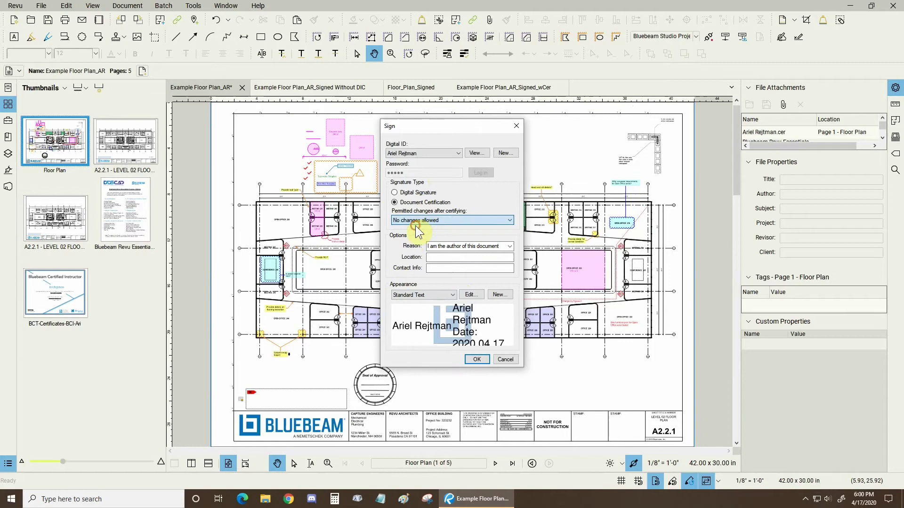
click(471, 295)
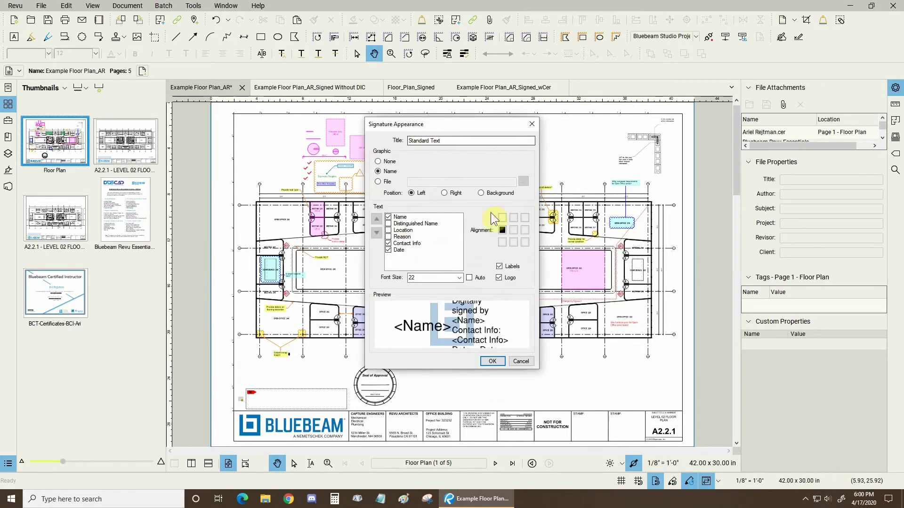
click(490, 362)
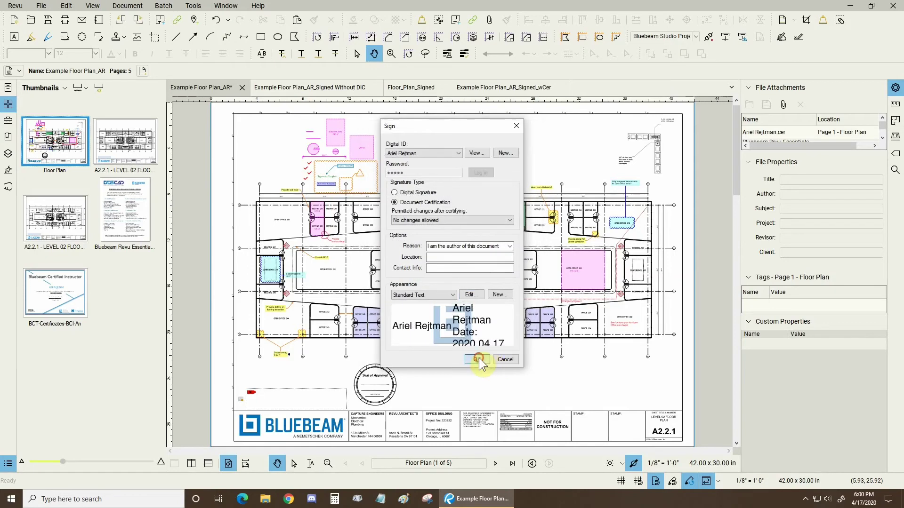
click(479, 358)
Save the certified copy as Example Floor Plan_AR_Signed_Test.pdf
click(503, 339)
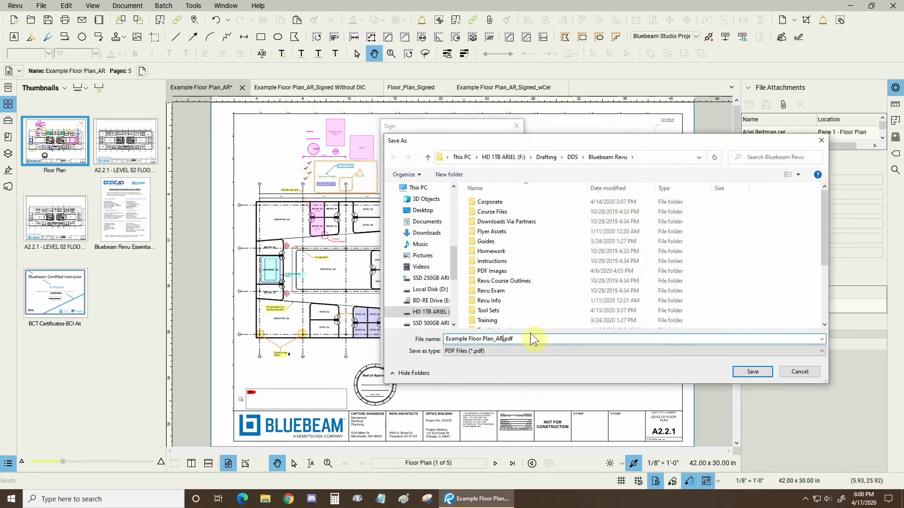
text(_Signed_Test)
click(753, 372)
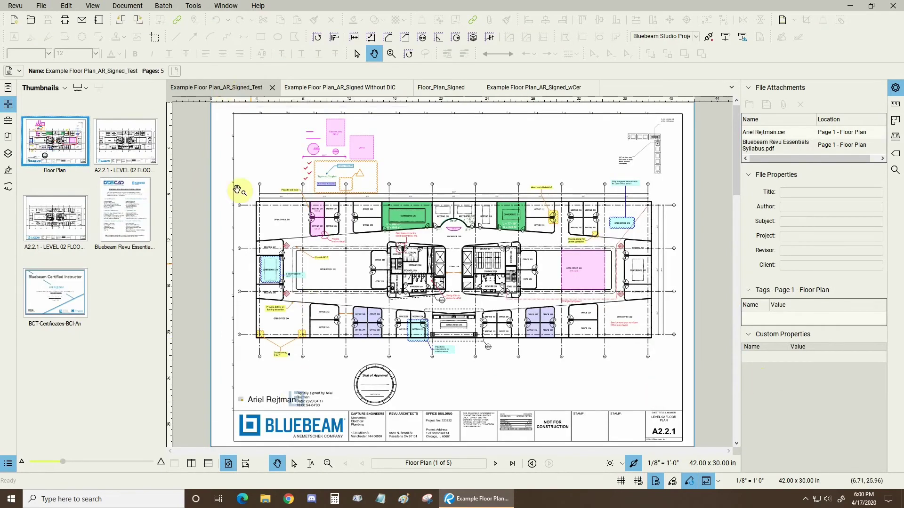
Validate the document's signatures and expand the Rev.1 signature details in the Signatures panel
click(8, 171)
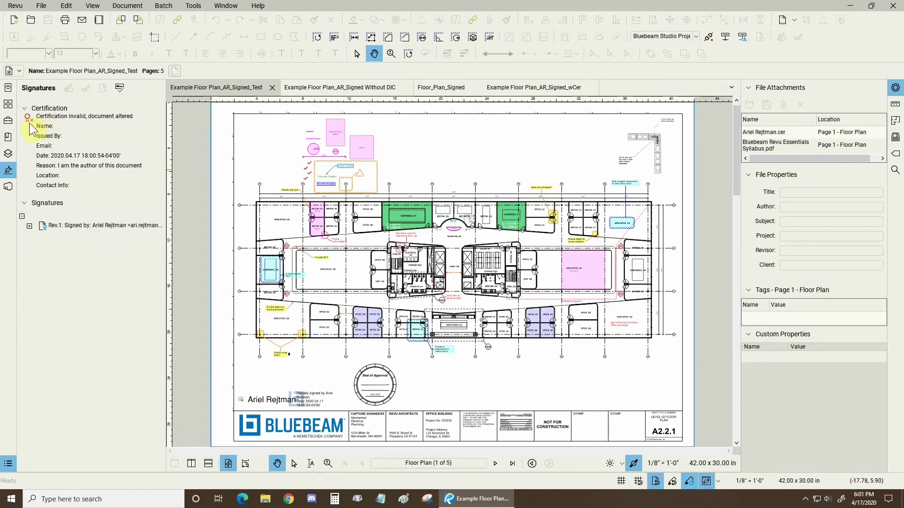
click(193, 5)
click(204, 79)
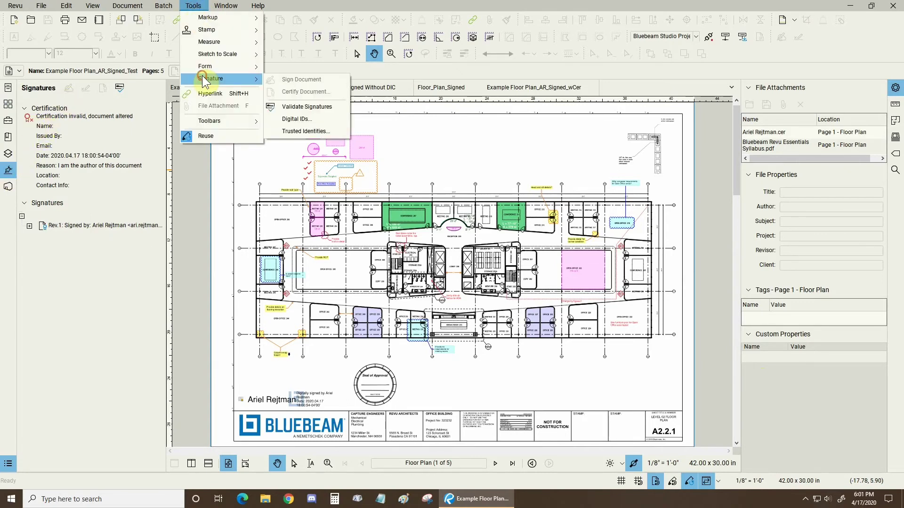
click(304, 106)
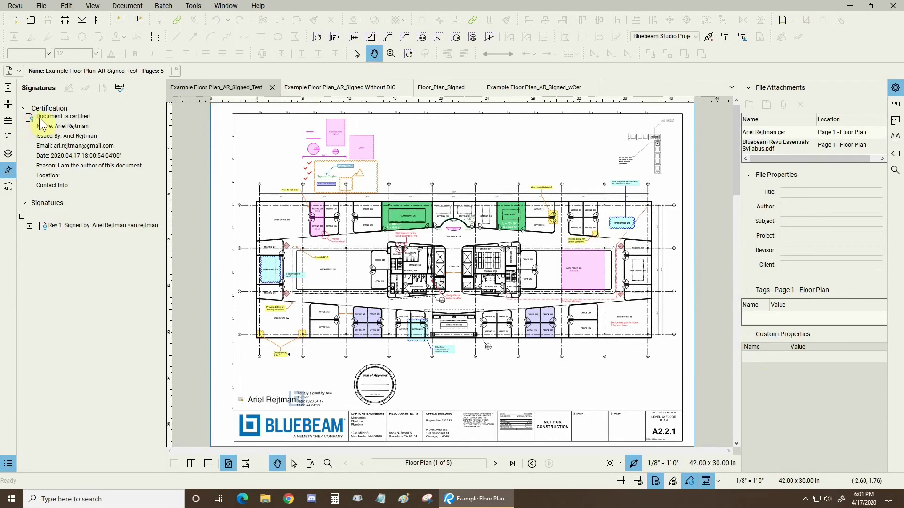
click(30, 226)
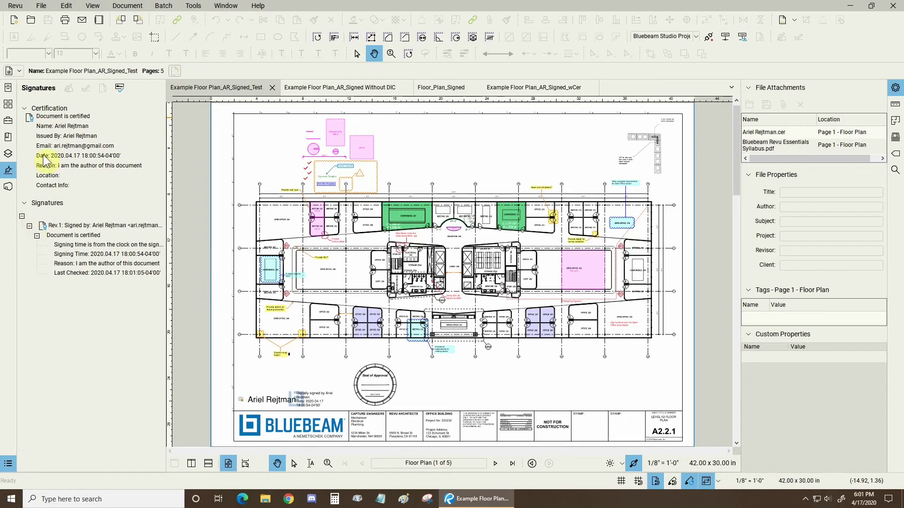
Zoom in on the signature block on the floor plan, then fit the whole page
click(193, 6)
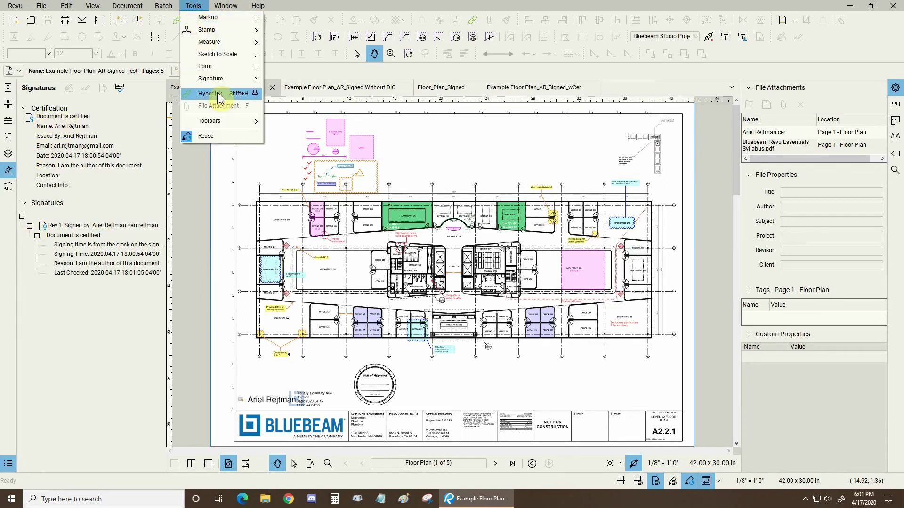
mouse_move(230, 78)
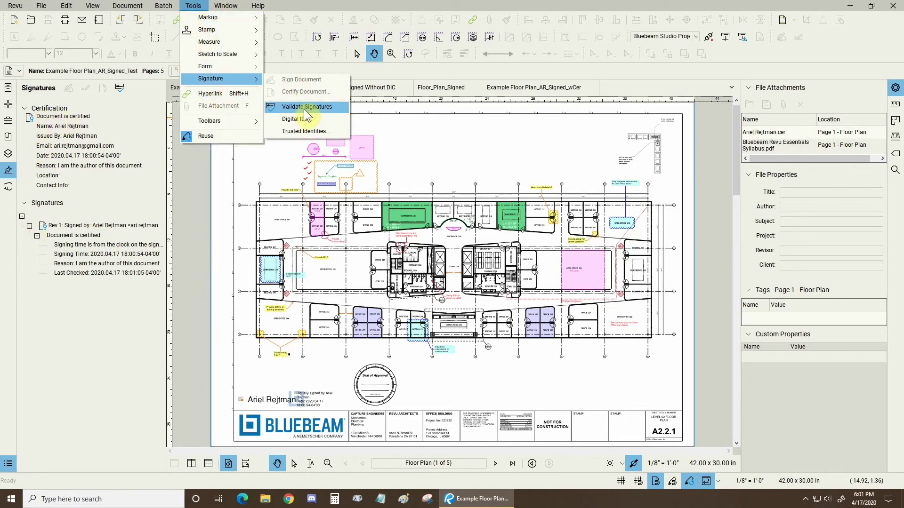
click(281, 11)
drag(413, 172, 445, 141)
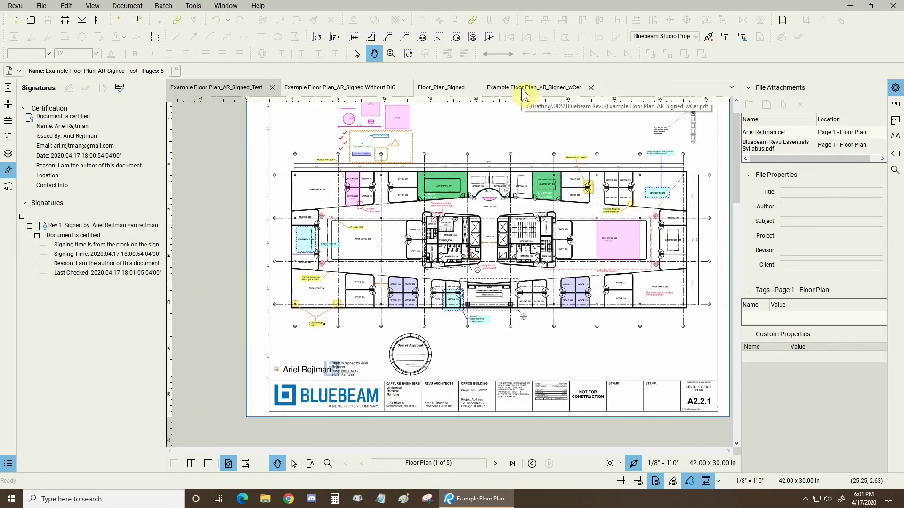
scroll(282, 398, up, 3)
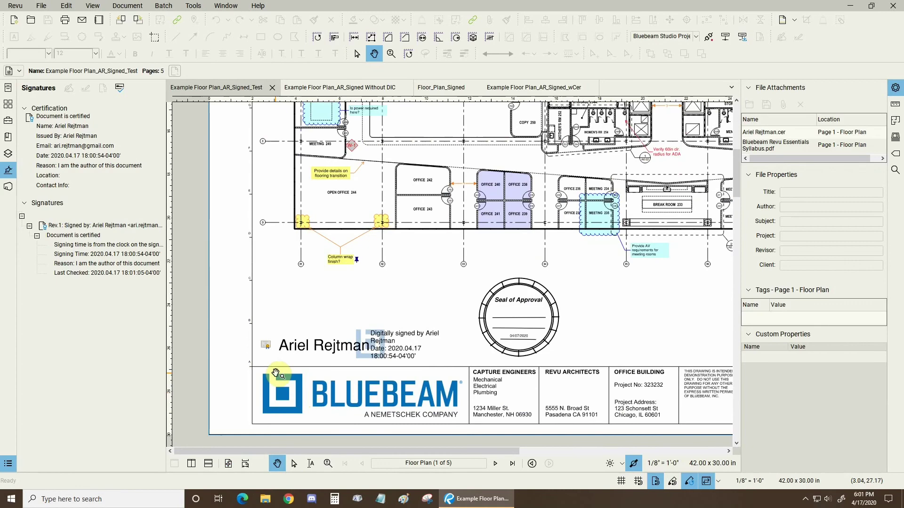
scroll(272, 356, up, 1)
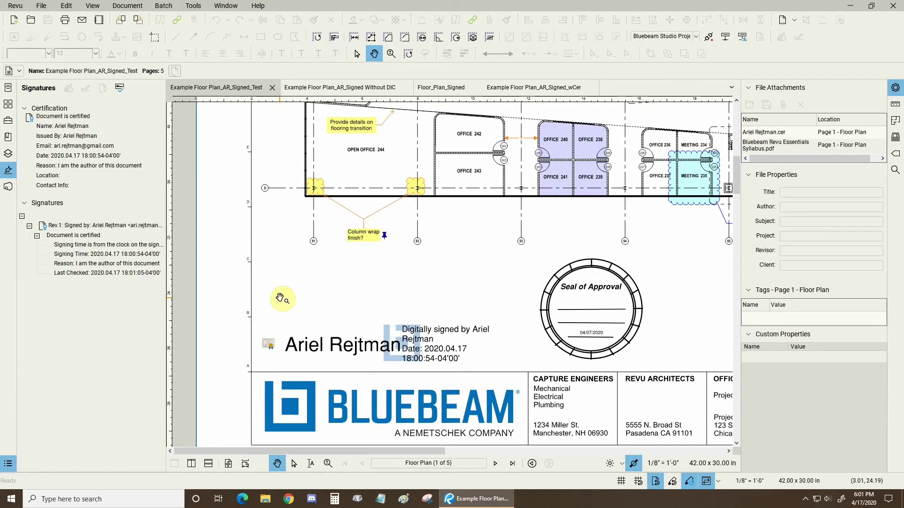
key(ctrl+0)
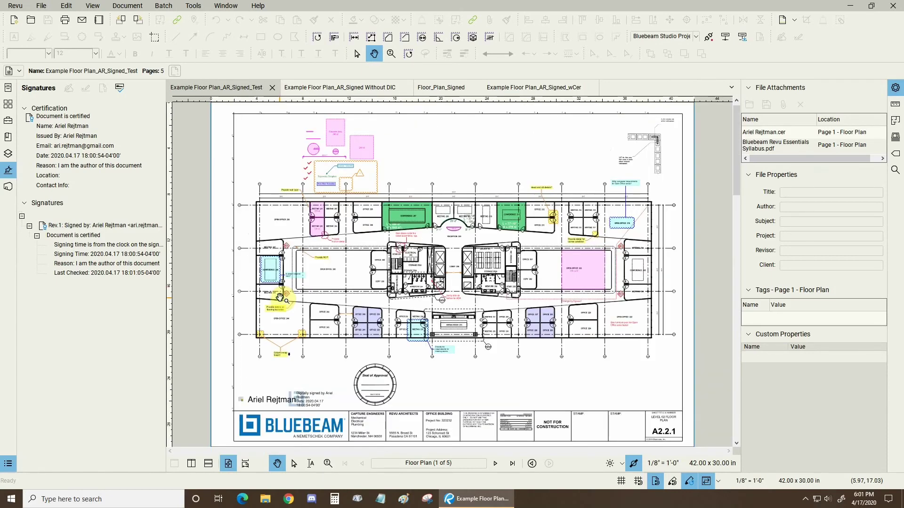
Close the Example Floor Plan_AR_Signed_Test document
click(191, 7)
click(193, 6)
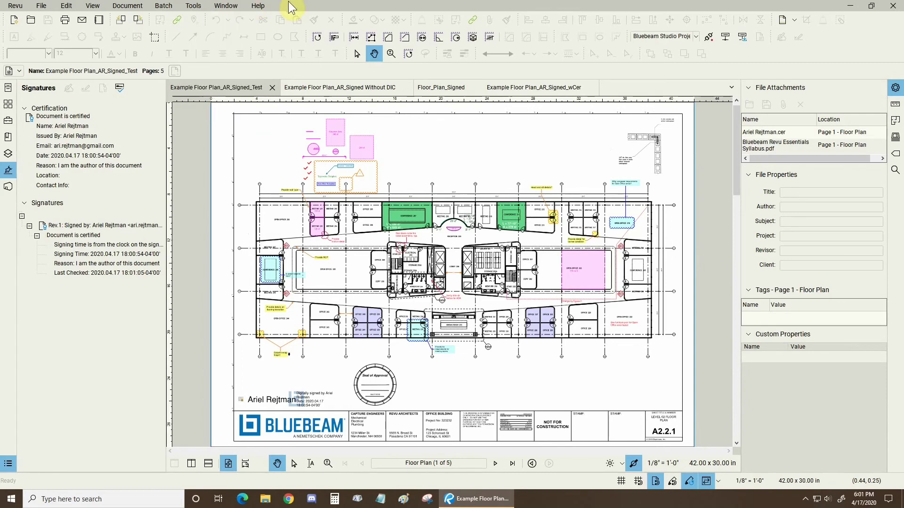
click(226, 6)
click(192, 6)
click(272, 87)
Open Example Floor Plan_AR.pdf from recent files and move its tab first among open documents
click(8, 88)
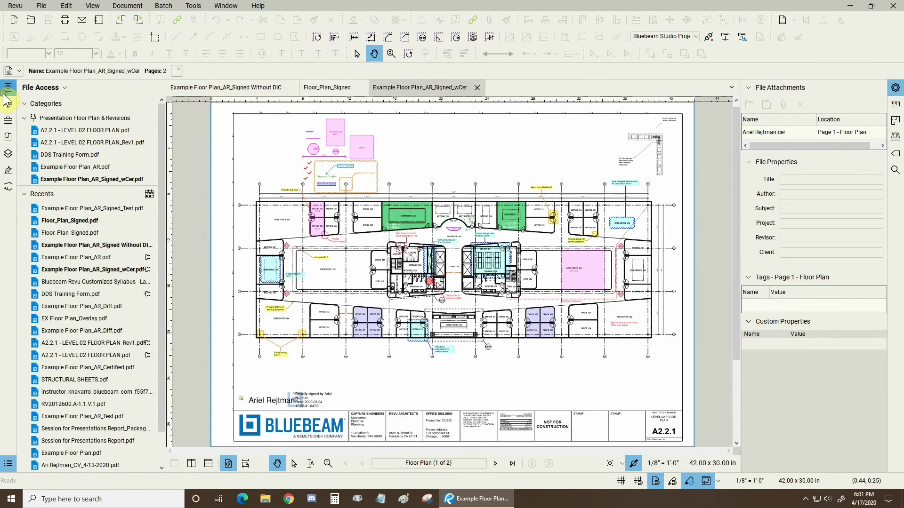
click(71, 167)
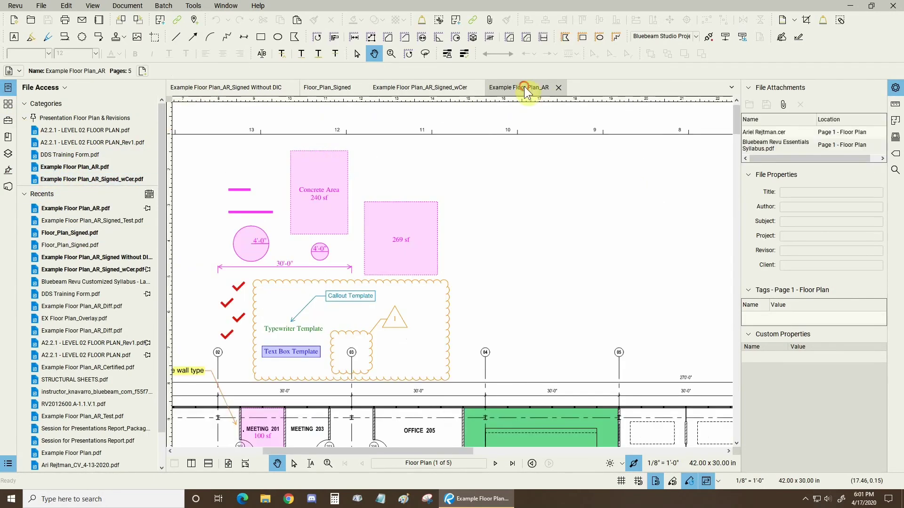
drag(520, 87, 189, 88)
key(ctrl+0)
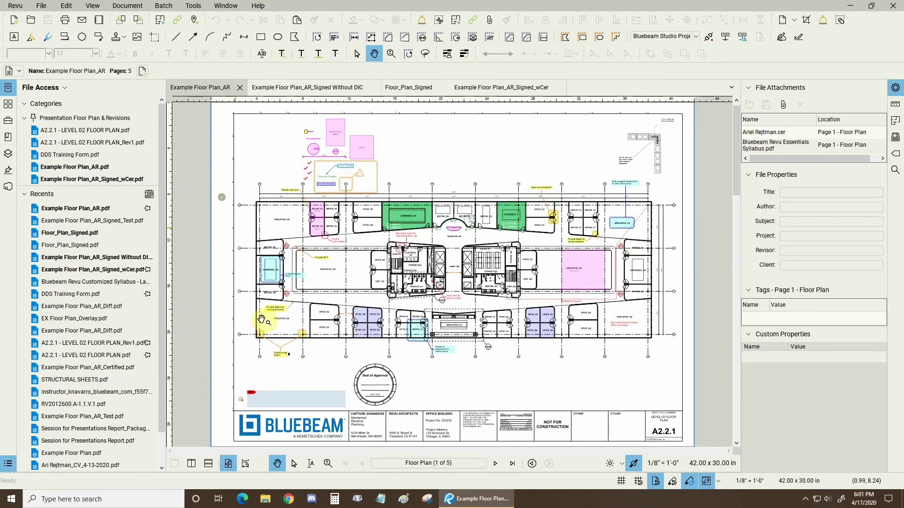
Review Trusted Identities, starting to add the .cer certificate but cancelling without changes
click(193, 5)
mouse_move(208, 81)
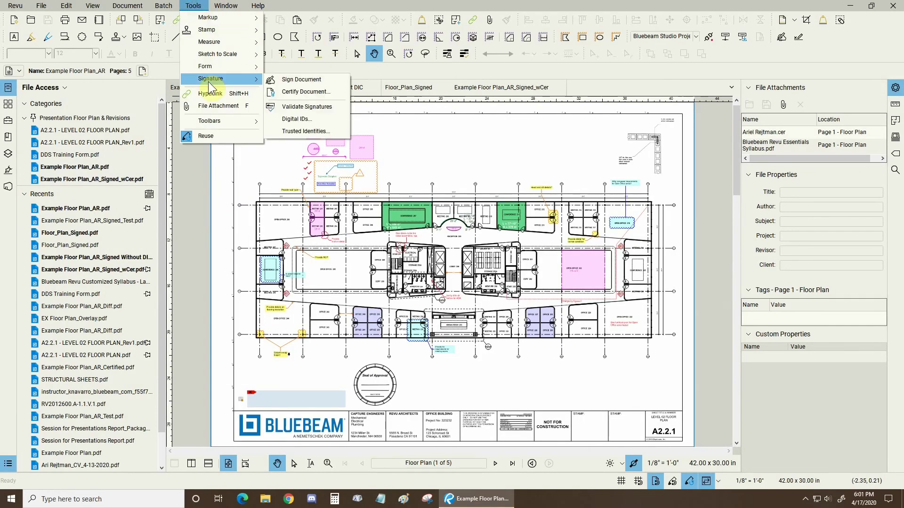
click(307, 134)
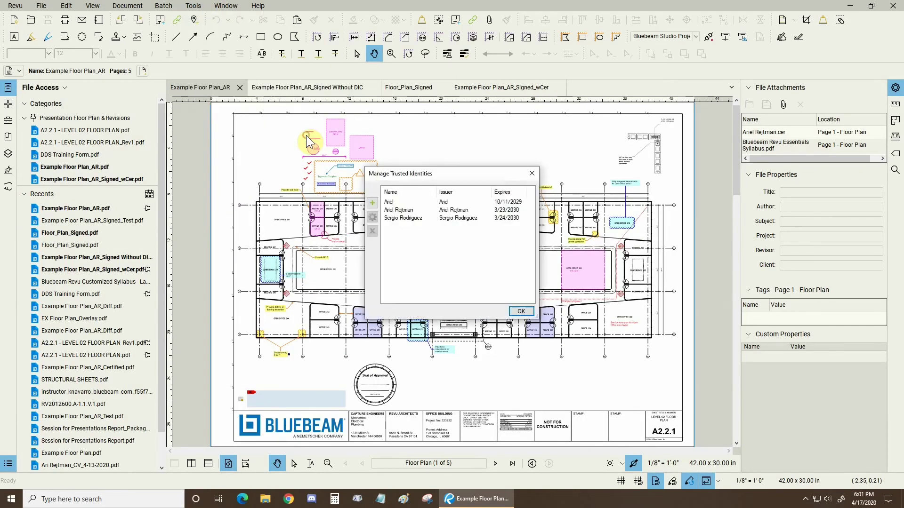
click(372, 209)
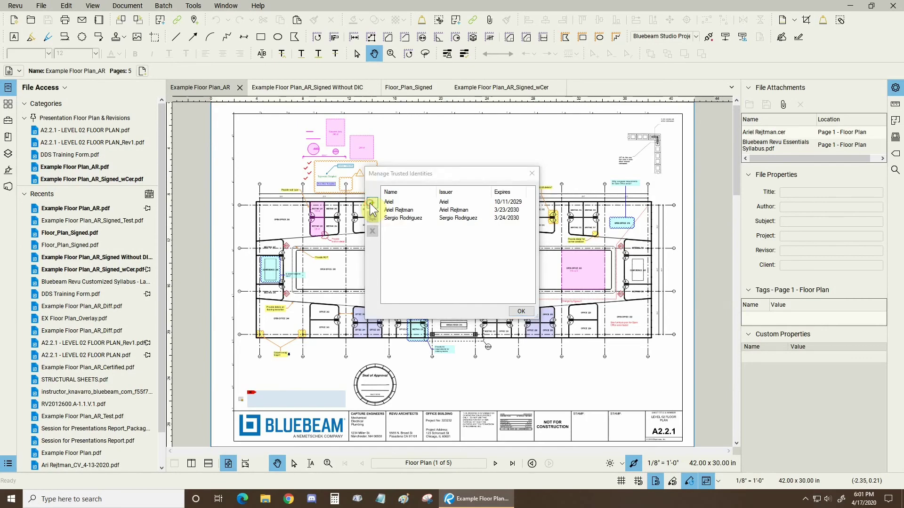
scroll(686, 294, down, 1)
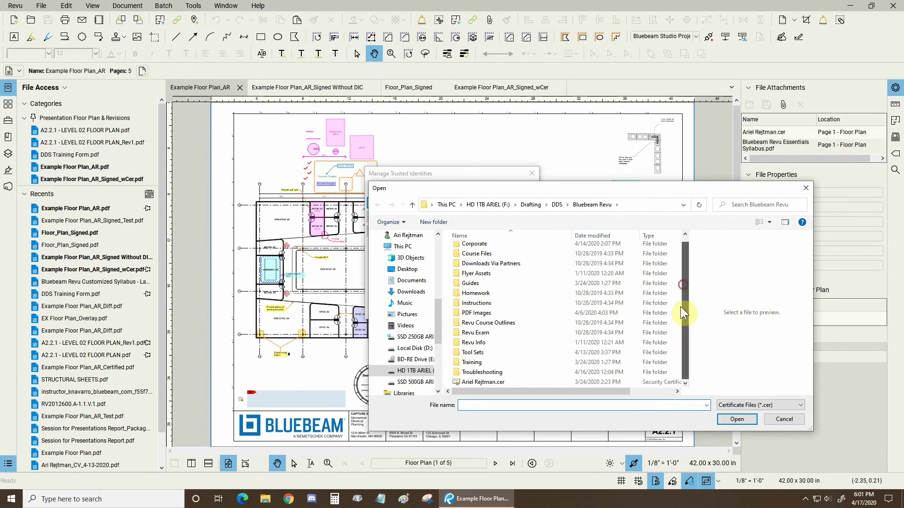
click(468, 379)
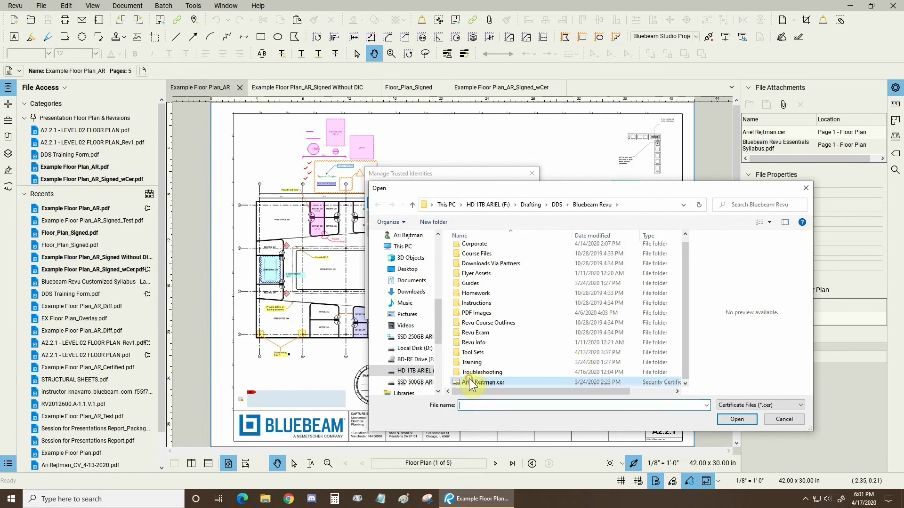
click(784, 423)
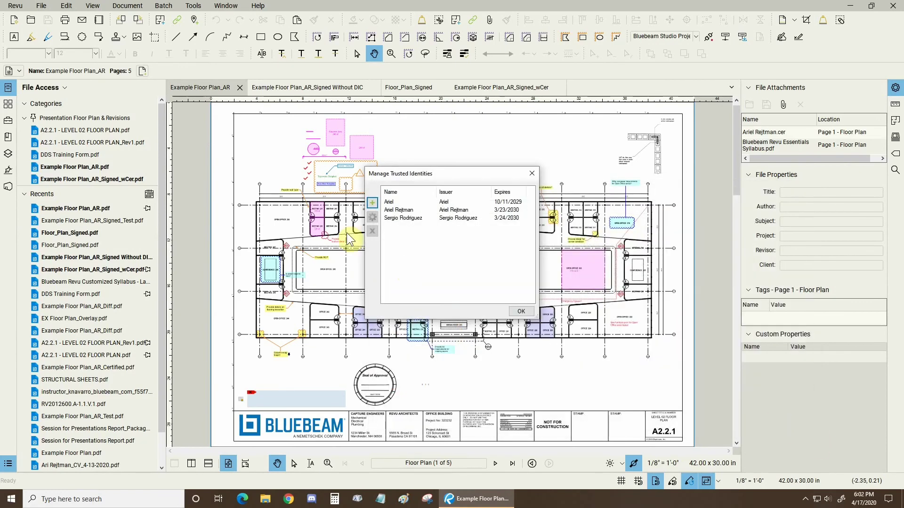
click(532, 174)
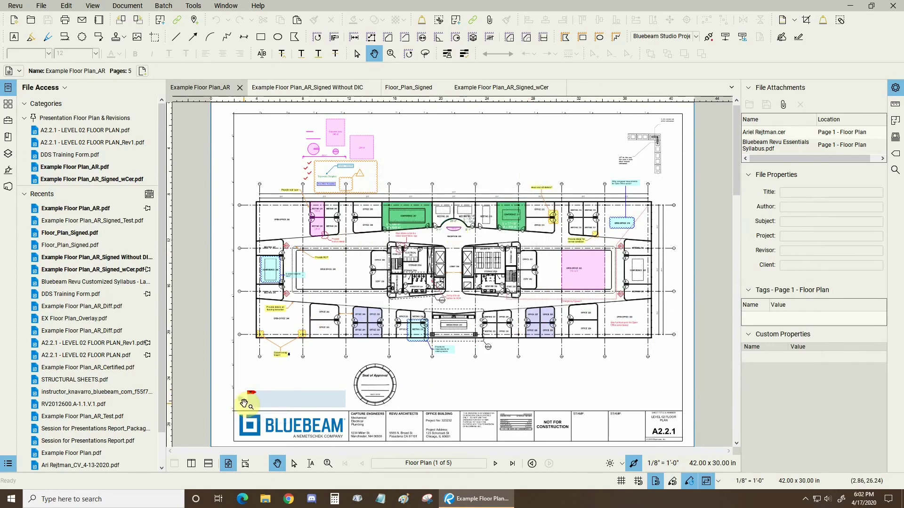
Zoom in to inspect the attached certificate file's properties, then return to a full-page view
scroll(244, 377, up, 2)
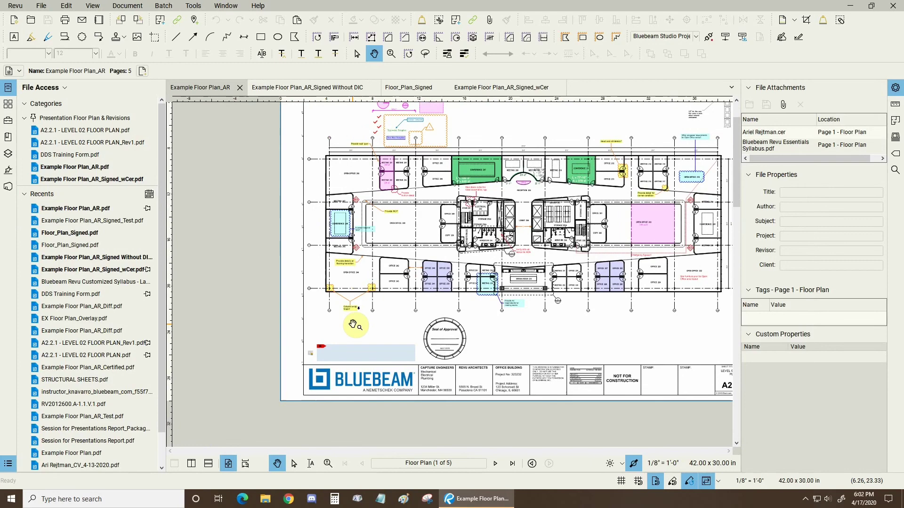
scroll(292, 362, up, 5)
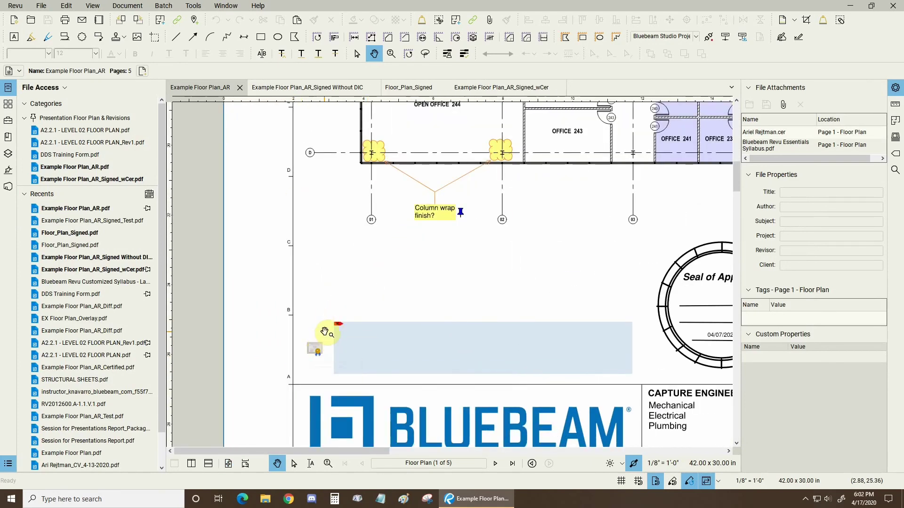
scroll(316, 359, up, 1)
click(318, 347)
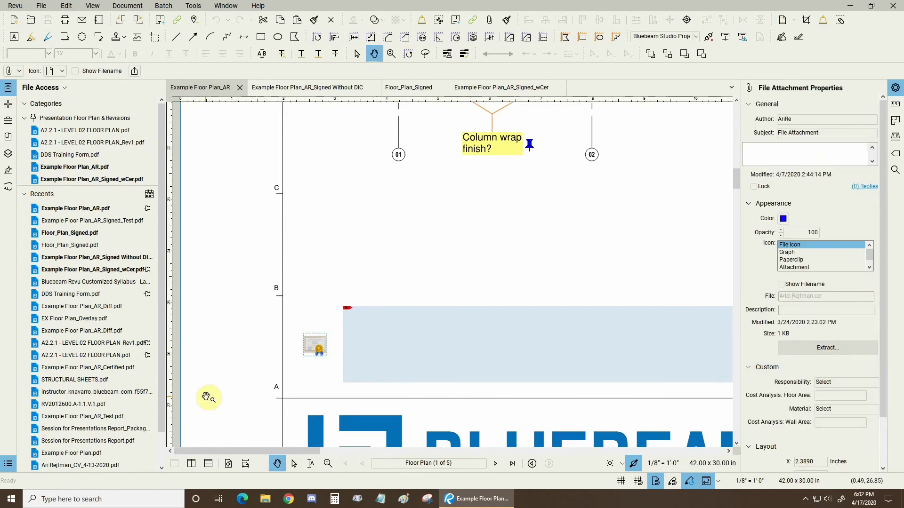
click(386, 242)
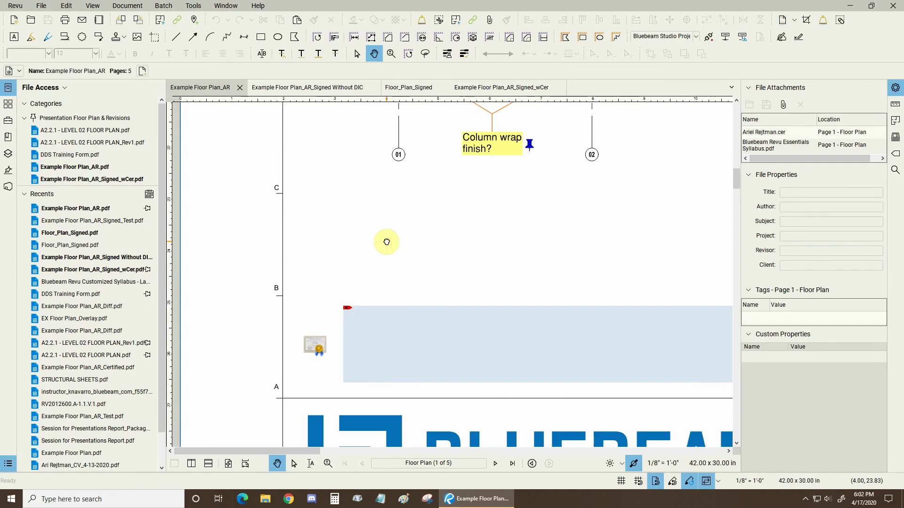
key(ctrl+0)
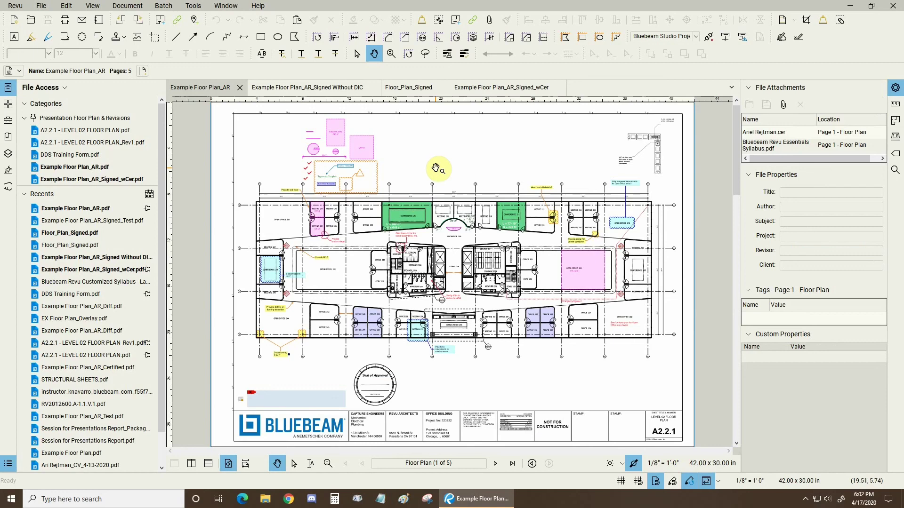
Show signatures for Example Floor Plan_AR_Signed_wCer and expand its certifying Rev.1 signature
click(8, 170)
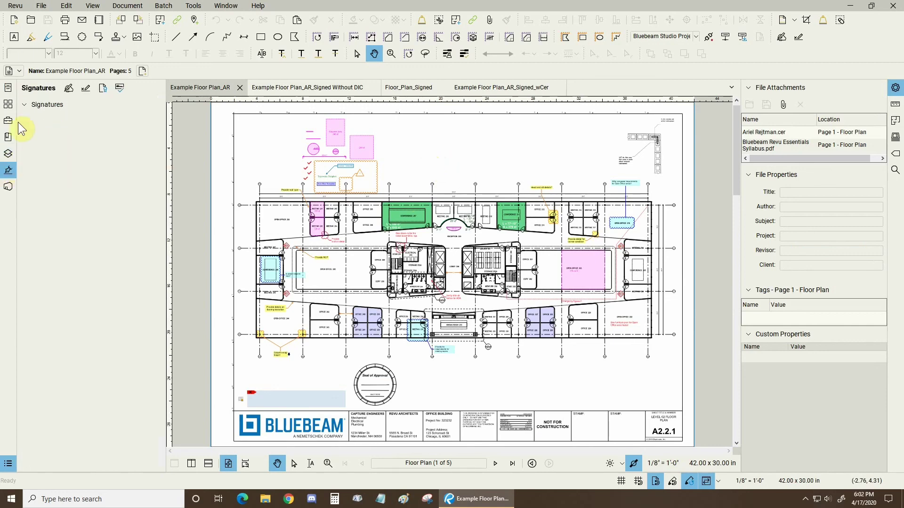
click(532, 89)
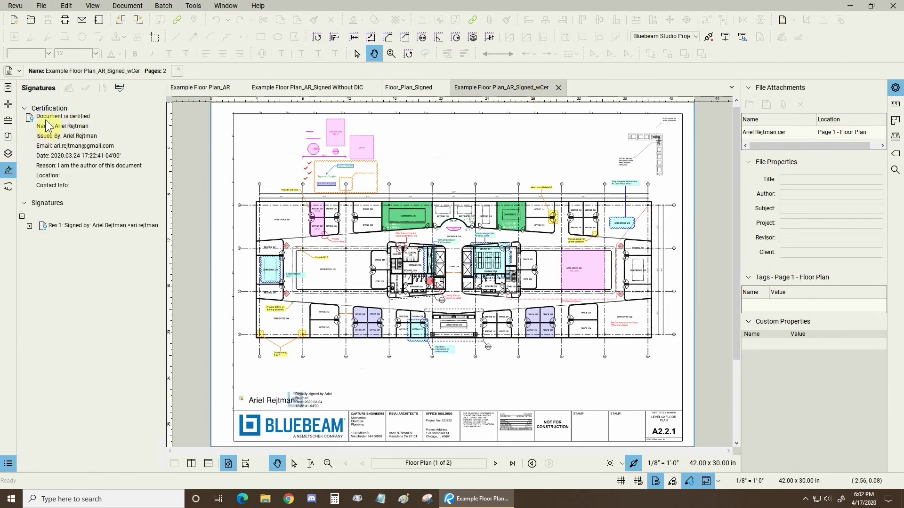
click(29, 226)
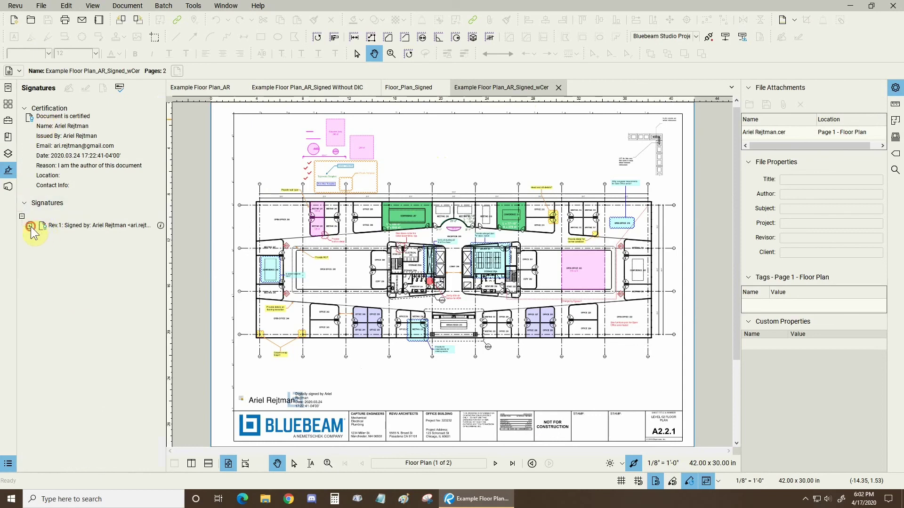